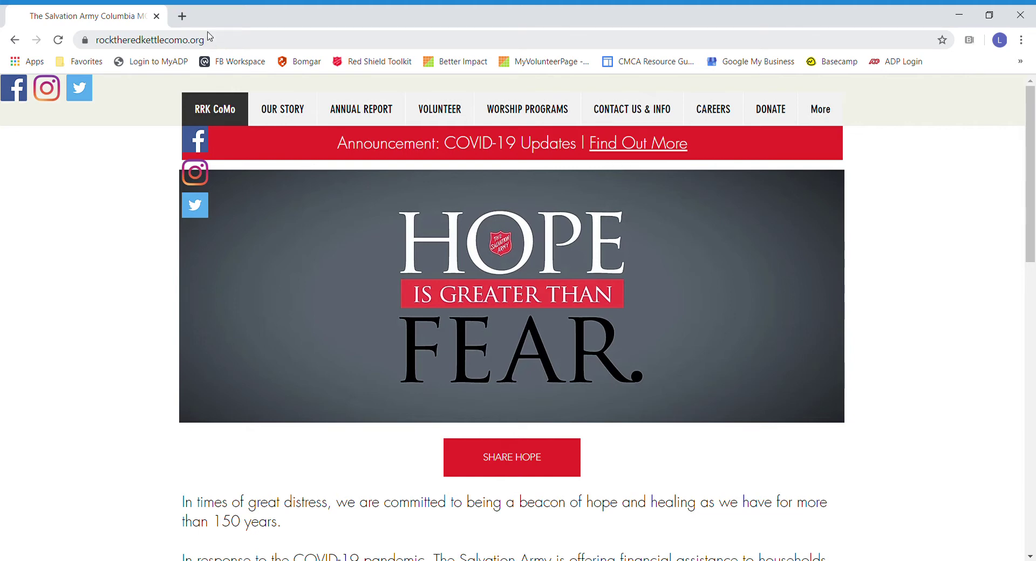
Step: Open the Volunteer page from the Salvation Army Columbia site's top navigation
{"action": "left_click", "coordinate": [445, 111]}
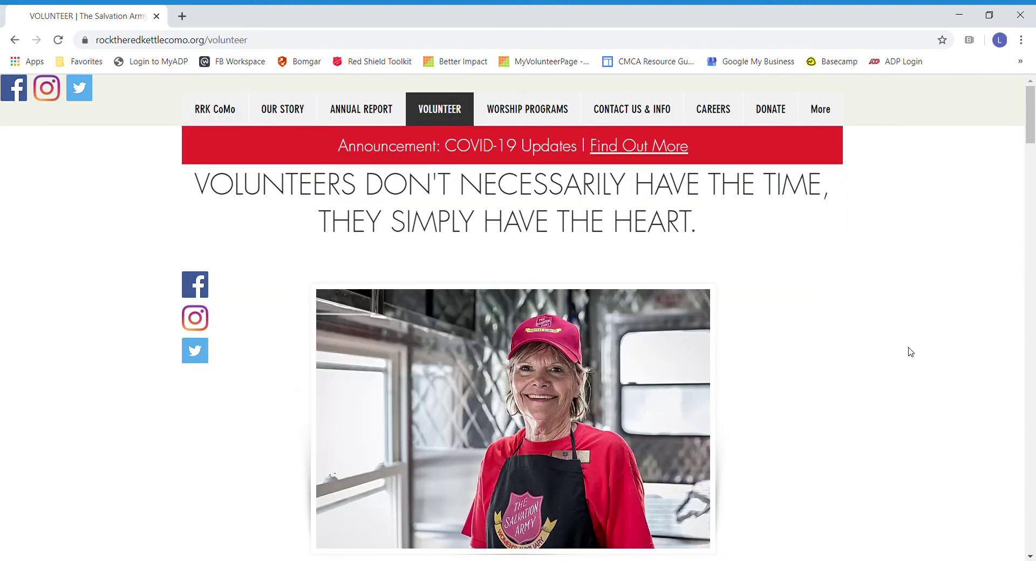
Step: Scroll down the Volunteer page to the Programs and Basic Needs opportunities list
{"action": "scroll", "coordinate": [911, 351], "scroll_direction": "down", "scroll_amount": 5}
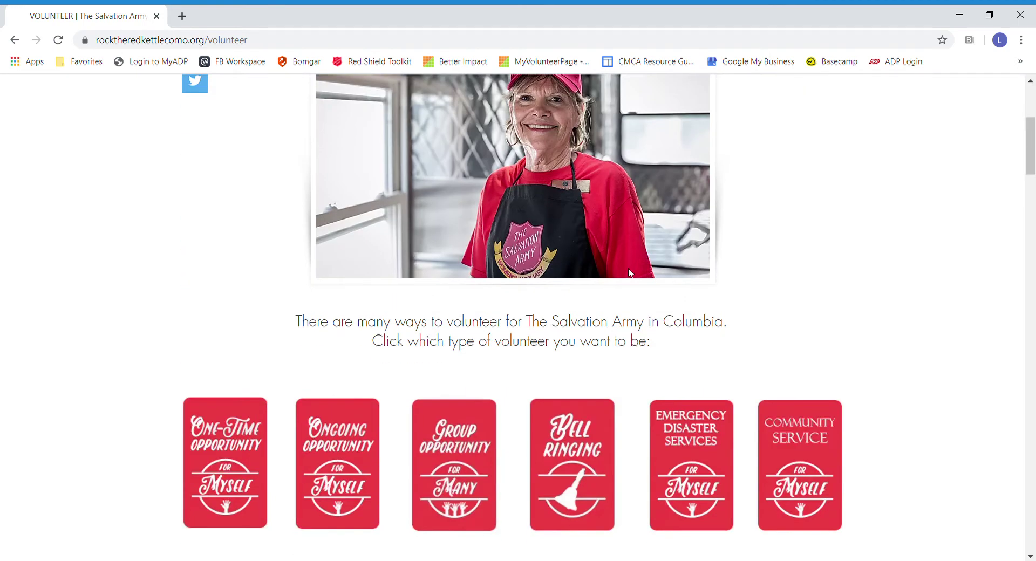
{"action": "scroll", "coordinate": [946, 303], "scroll_direction": "down", "scroll_amount": 3}
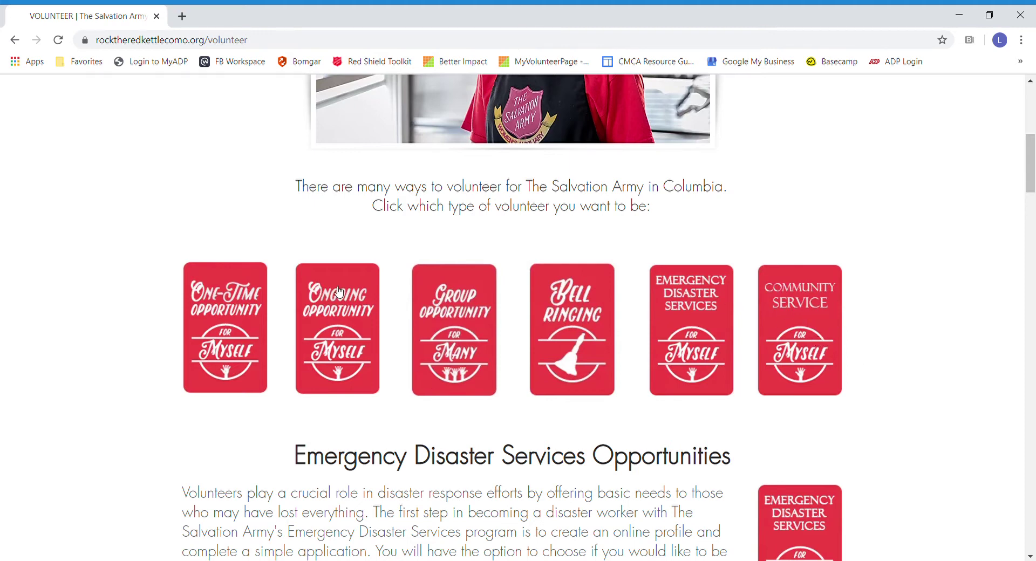
{"action": "scroll", "coordinate": [338, 302], "scroll_direction": "down", "scroll_amount": 10}
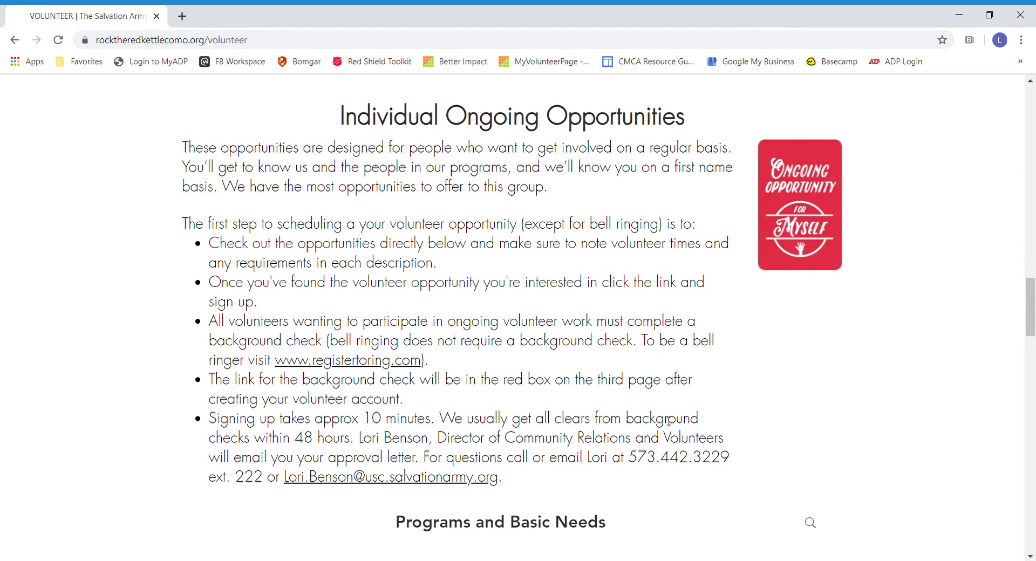
{"action": "scroll", "coordinate": [818, 400], "scroll_direction": "down", "scroll_amount": 4}
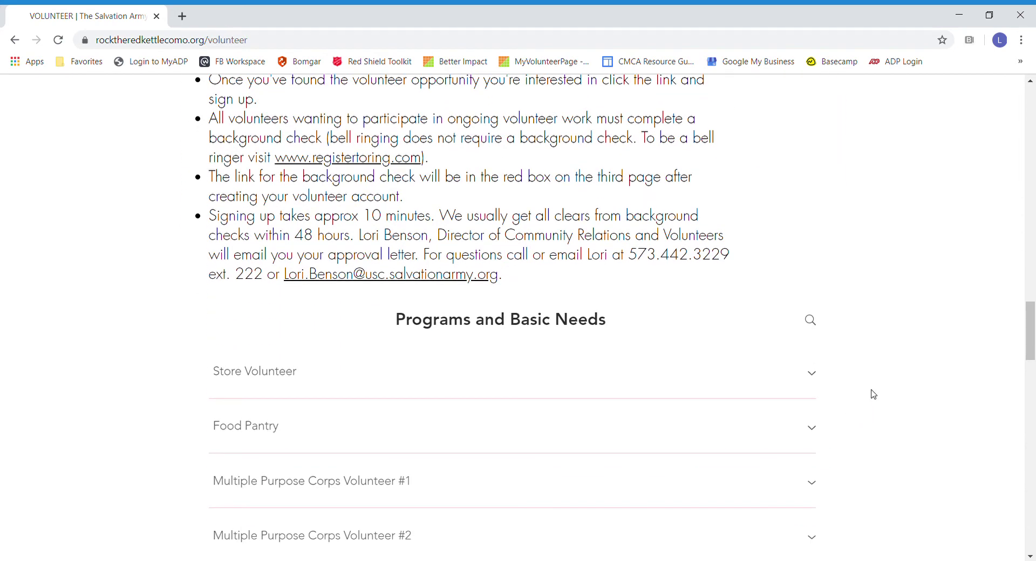
{"action": "scroll", "coordinate": [863, 383], "scroll_direction": "down", "scroll_amount": 3}
{"action": "scroll", "coordinate": [870, 381], "scroll_direction": "down", "scroll_amount": 5}
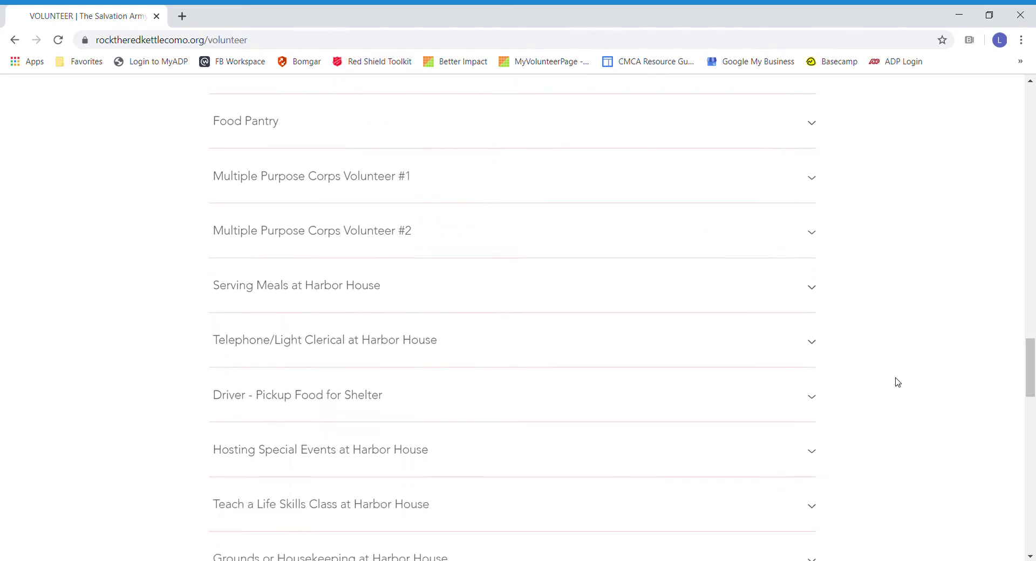
{"action": "scroll", "coordinate": [897, 381], "scroll_direction": "up", "scroll_amount": 4}
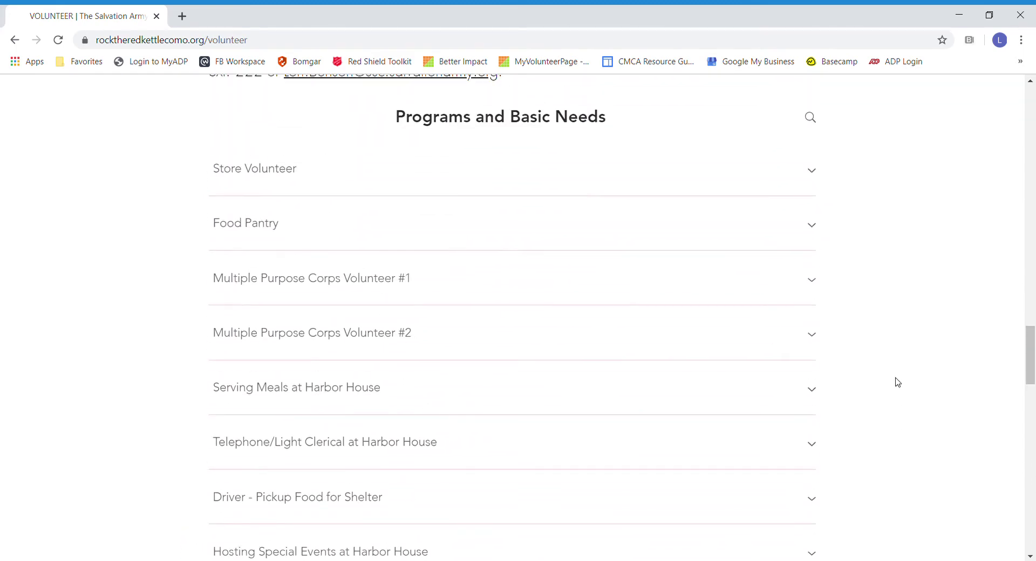
Step: Compare the Store Volunteer and Multiple Purpose Corps descriptions, then open the Store Volunteer sign-up link
{"action": "left_click", "coordinate": [820, 178]}
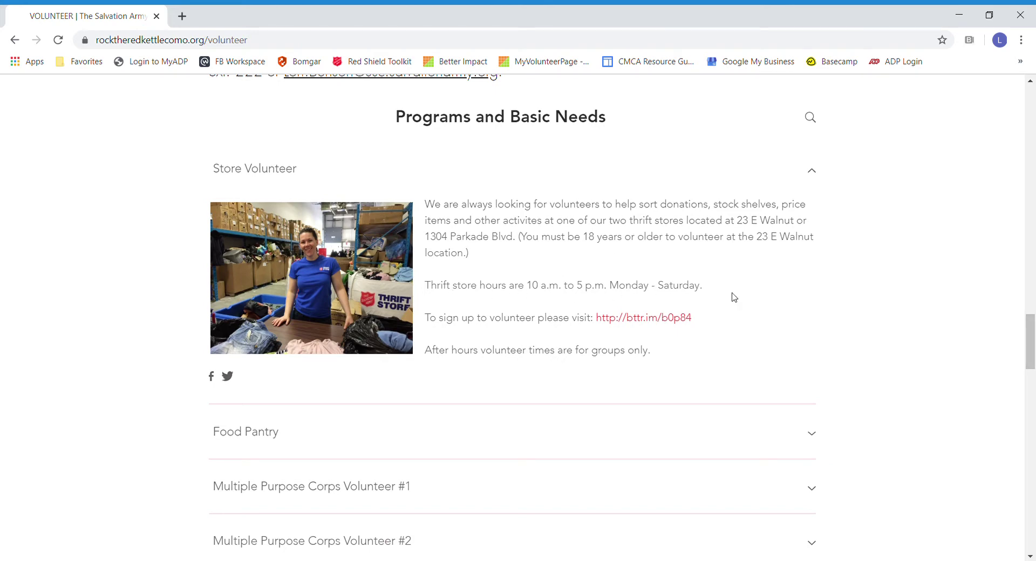
{"action": "left_click", "coordinate": [812, 173]}
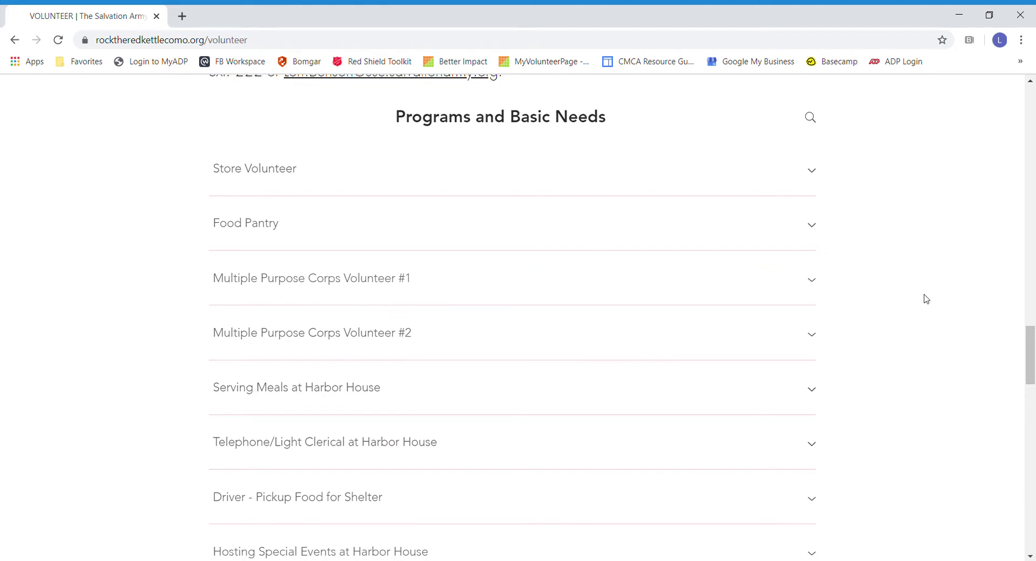
{"action": "left_click", "coordinate": [812, 282]}
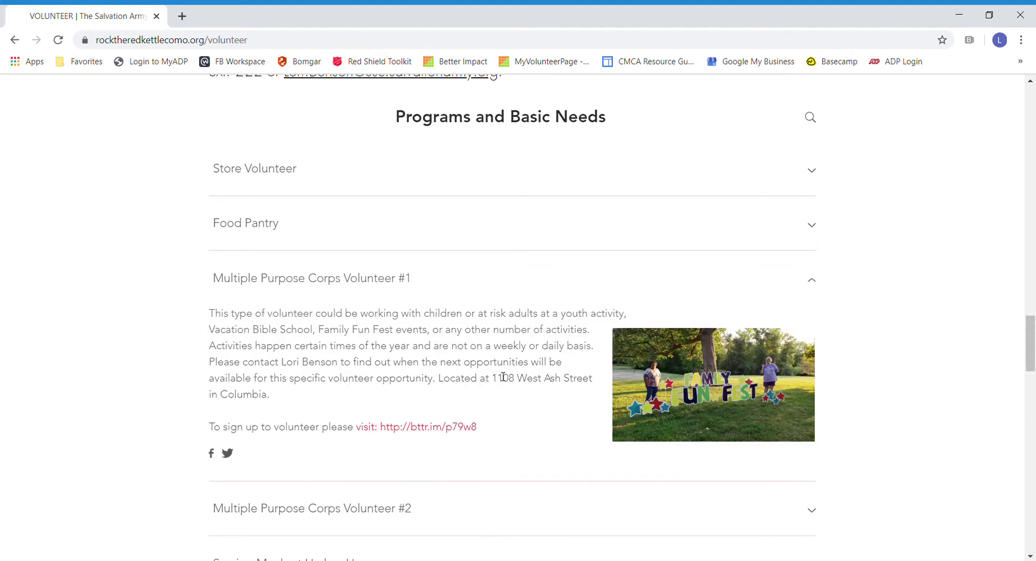
{"action": "left_click", "coordinate": [813, 282]}
{"action": "left_click", "coordinate": [811, 337]}
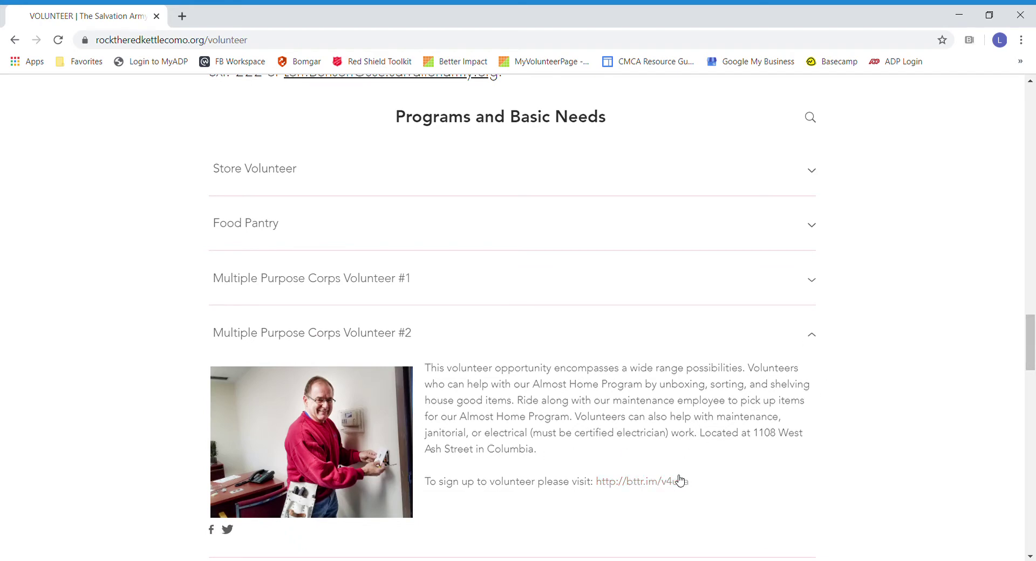
{"action": "left_click", "coordinate": [813, 338]}
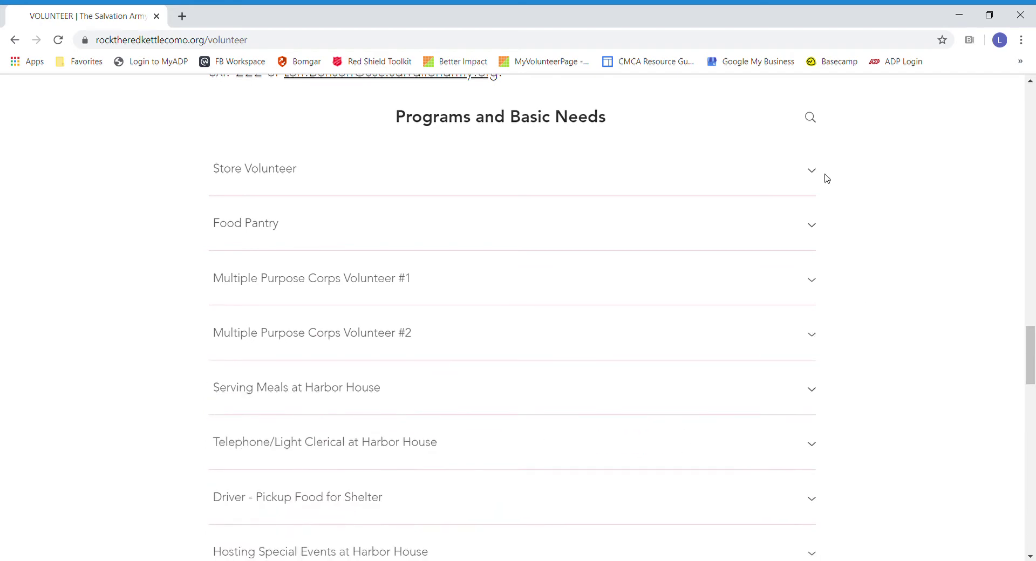
{"action": "left_click", "coordinate": [816, 175]}
{"action": "left_click", "coordinate": [663, 318]}
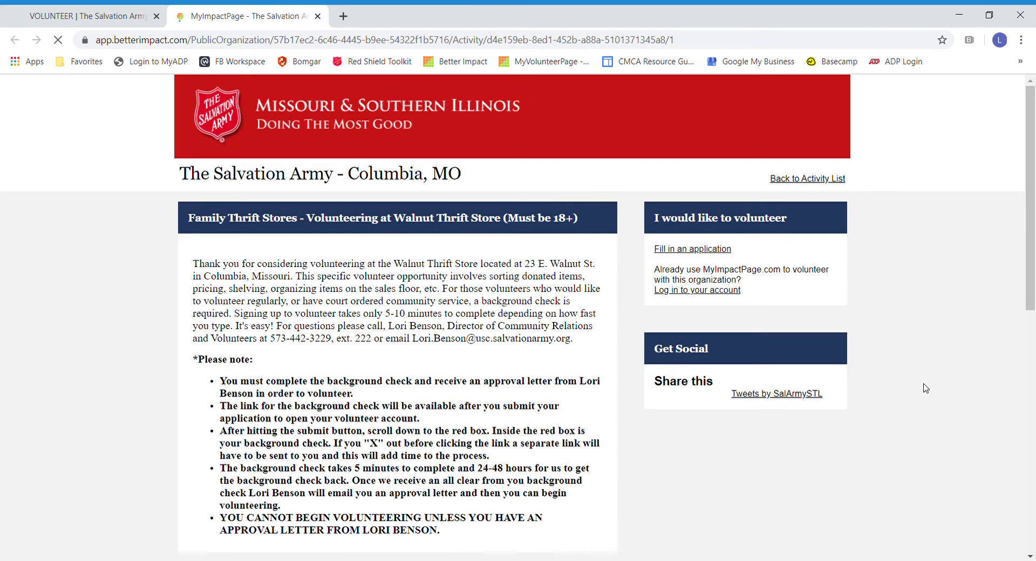
Step: Return to the Walnut Thrift Store opportunity tab and start a new application at the Username field
{"action": "key", "text": "ctrl+shift+Tab"}
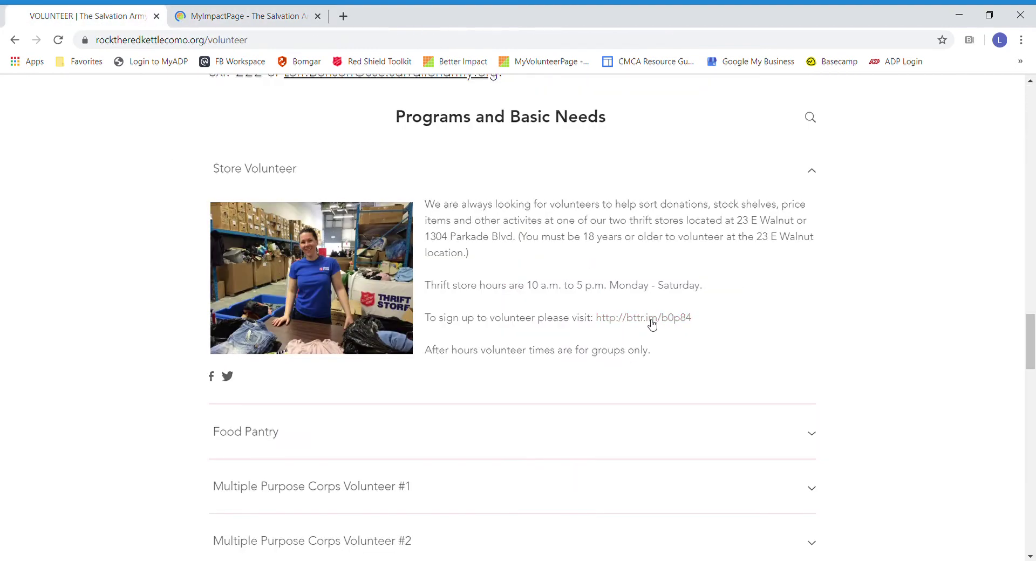
{"action": "left_click", "coordinate": [253, 16]}
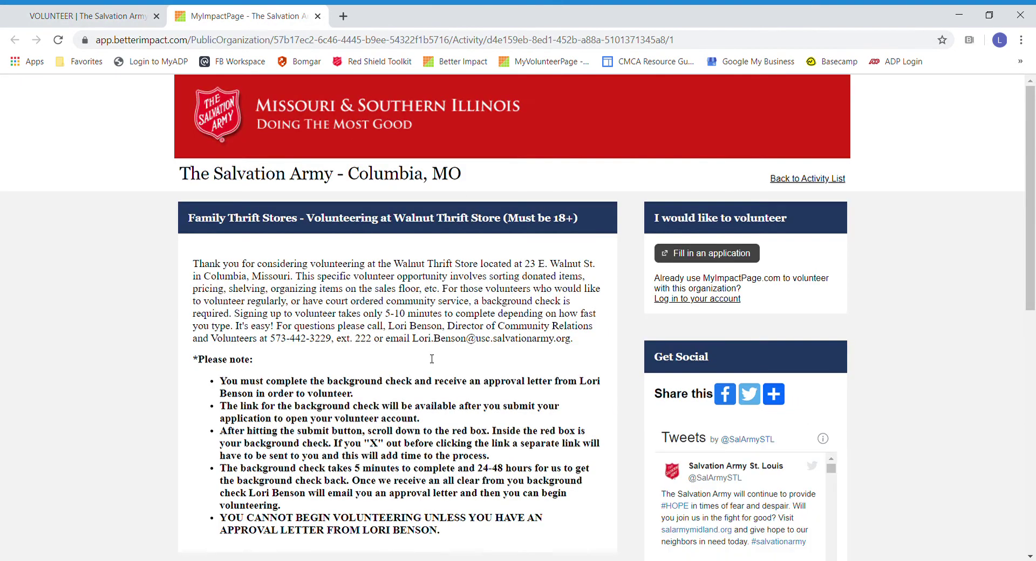
{"action": "scroll", "coordinate": [421, 321], "scroll_direction": "down", "scroll_amount": 1}
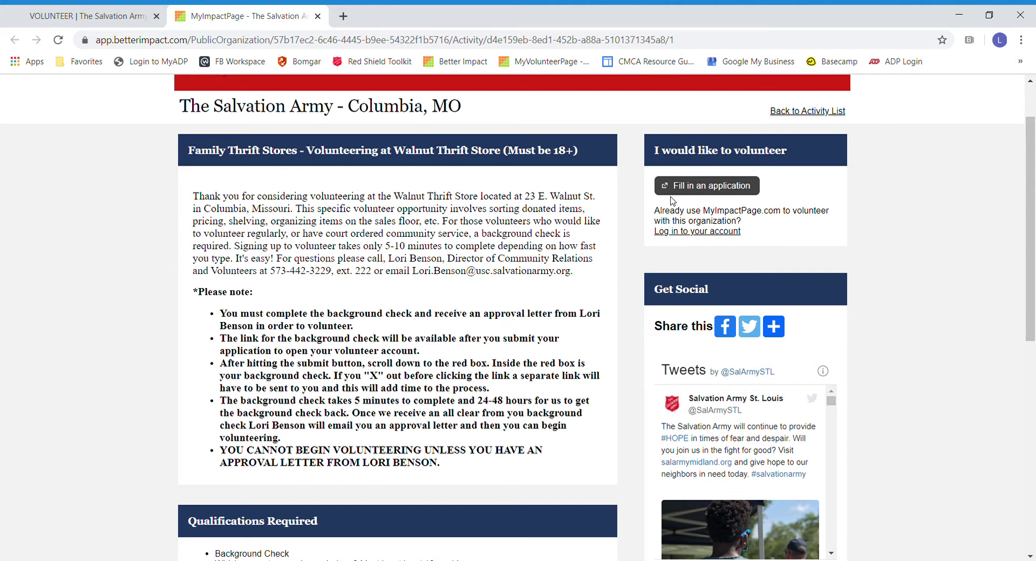
{"action": "left_click", "coordinate": [724, 190]}
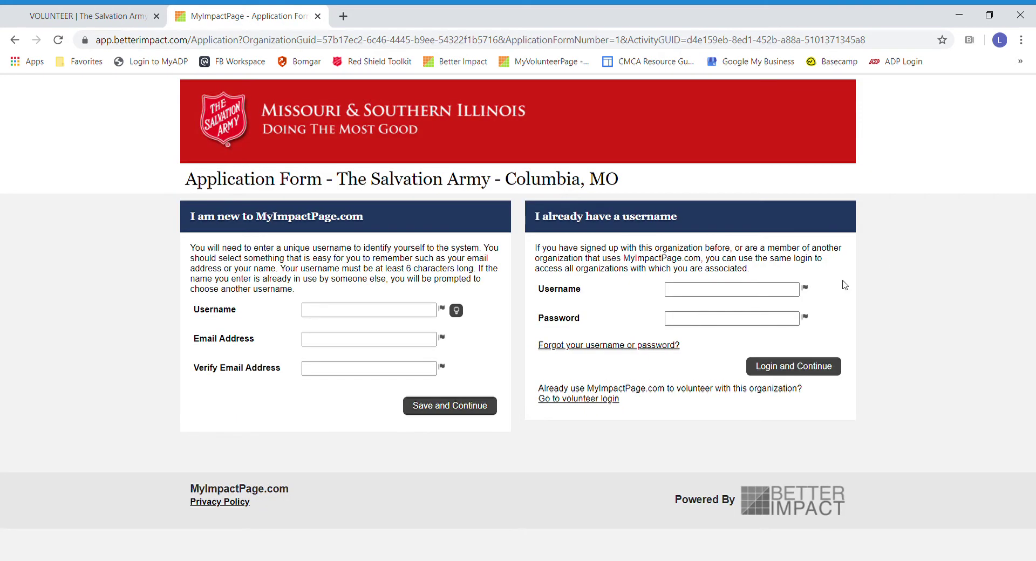
{"action": "left_click", "coordinate": [333, 315]}
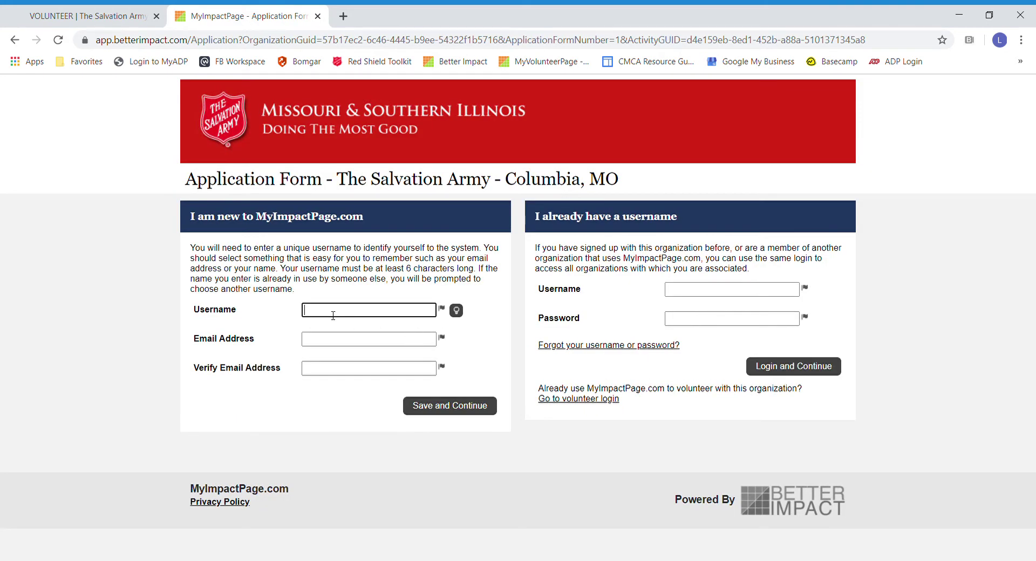
Step: Enter a new username and the e-mail address in both e-mail fields, then save and continue
{"action": "key", "text": "Tab"}
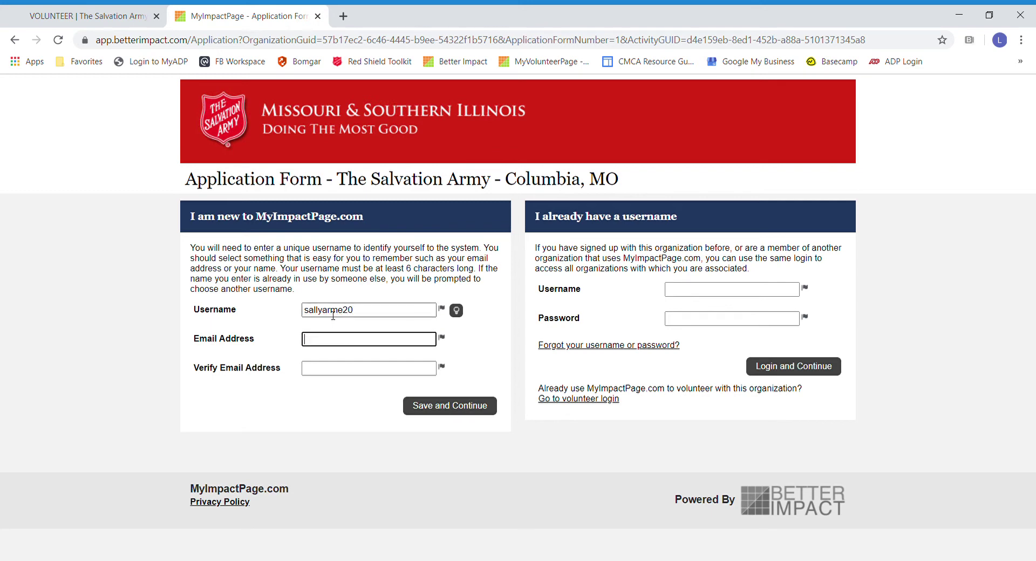
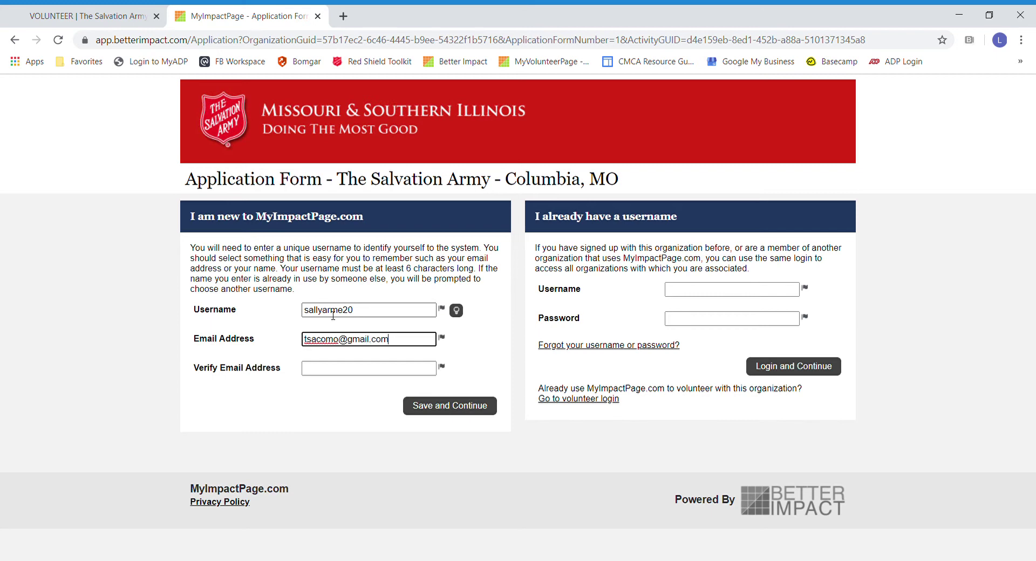
{"action": "key", "text": "Tab"}
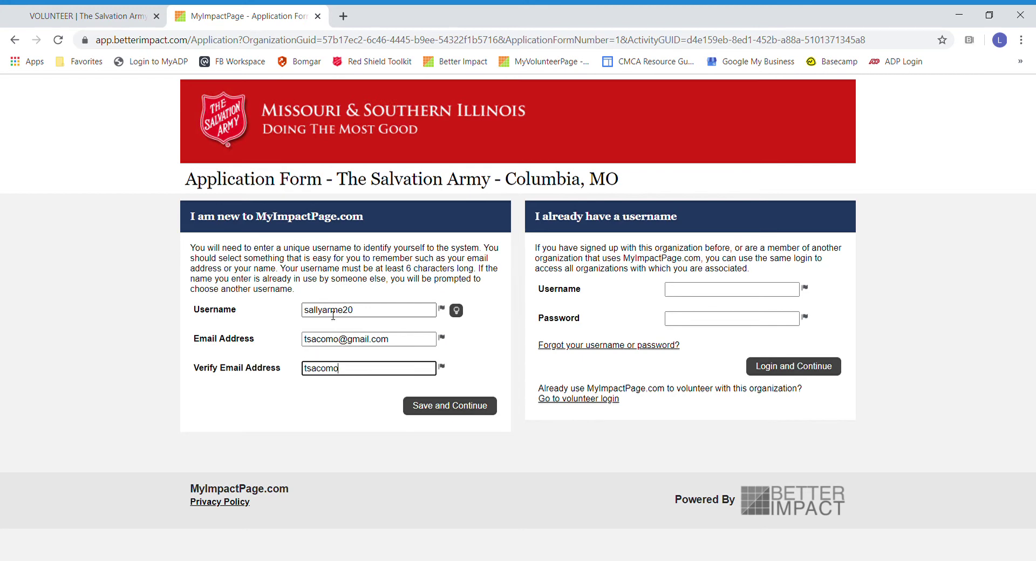
{"action": "left_click", "coordinate": [462, 407]}
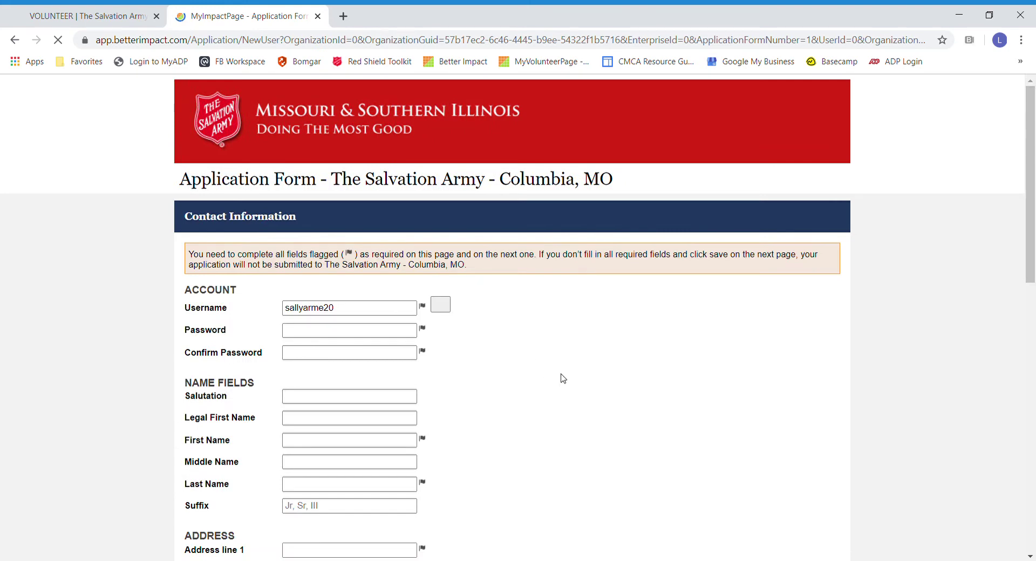
Step: Type the account password and a confirmation password
{"action": "scroll", "coordinate": [701, 378], "scroll_direction": "down", "scroll_amount": 1}
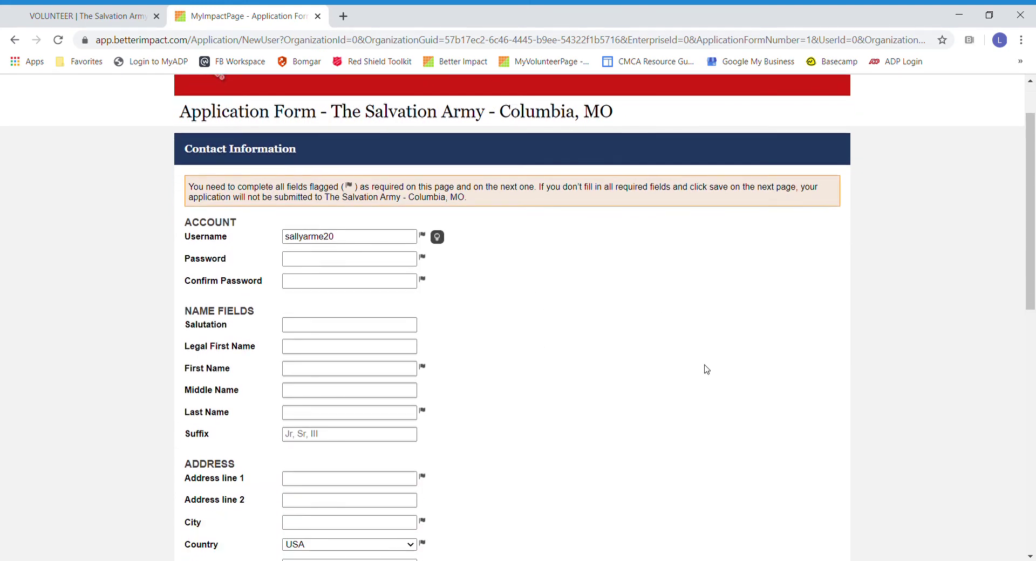
{"action": "left_click", "coordinate": [303, 261]}
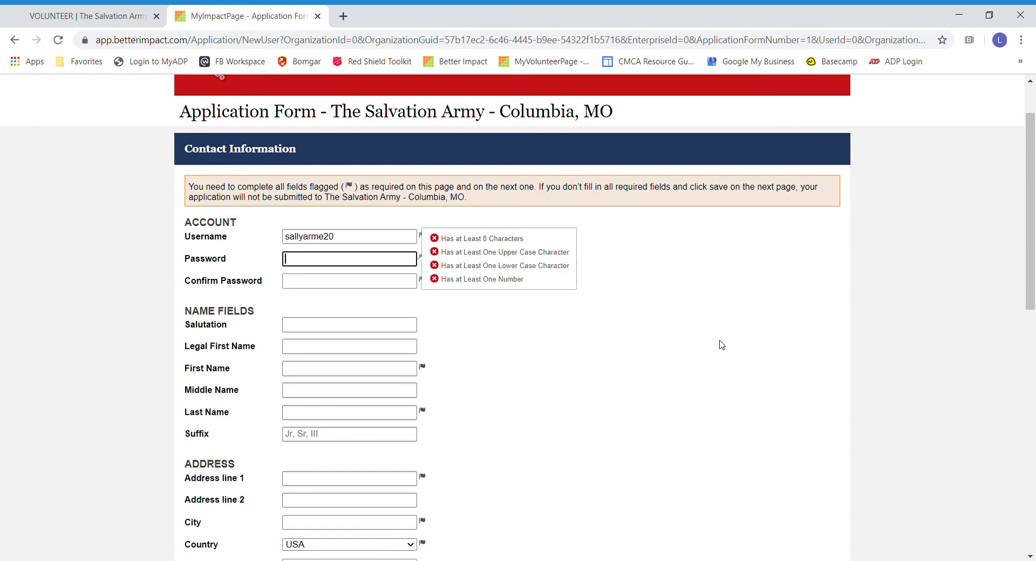
{"action": "key", "text": "Tab"}
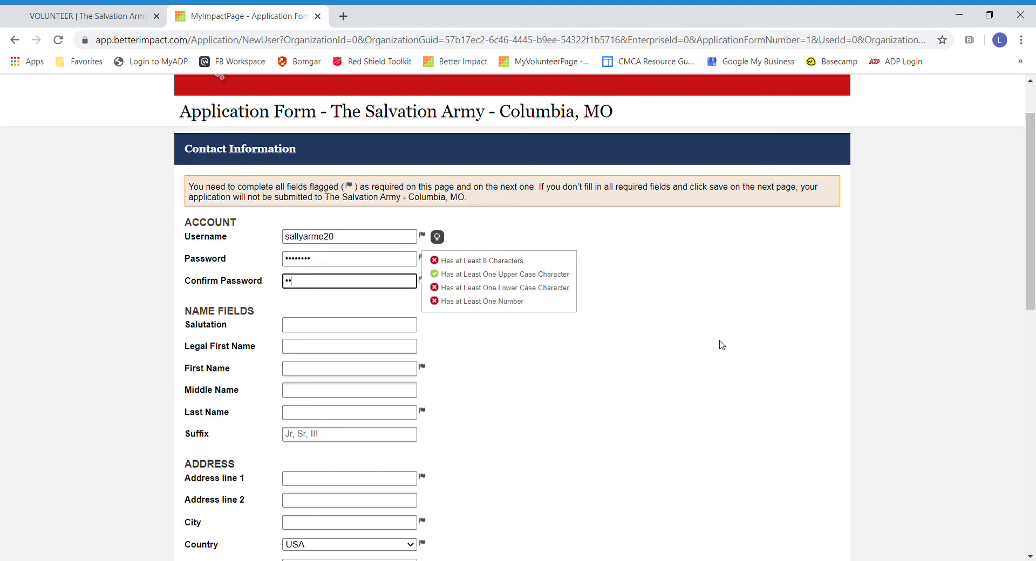
{"action": "key", "text": "Tab"}
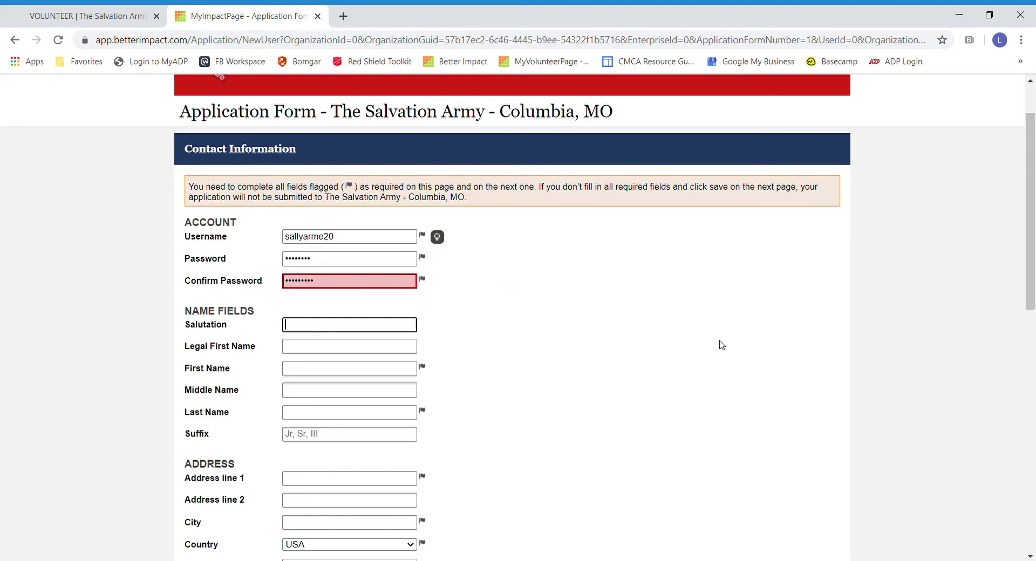
Step: Clear the mismatched confirmation and retype the password so both fields can match
{"action": "left_click_drag", "start_coordinate": [345, 281], "coordinate": [231, 282]}
{"action": "key", "text": "BackSpace"}
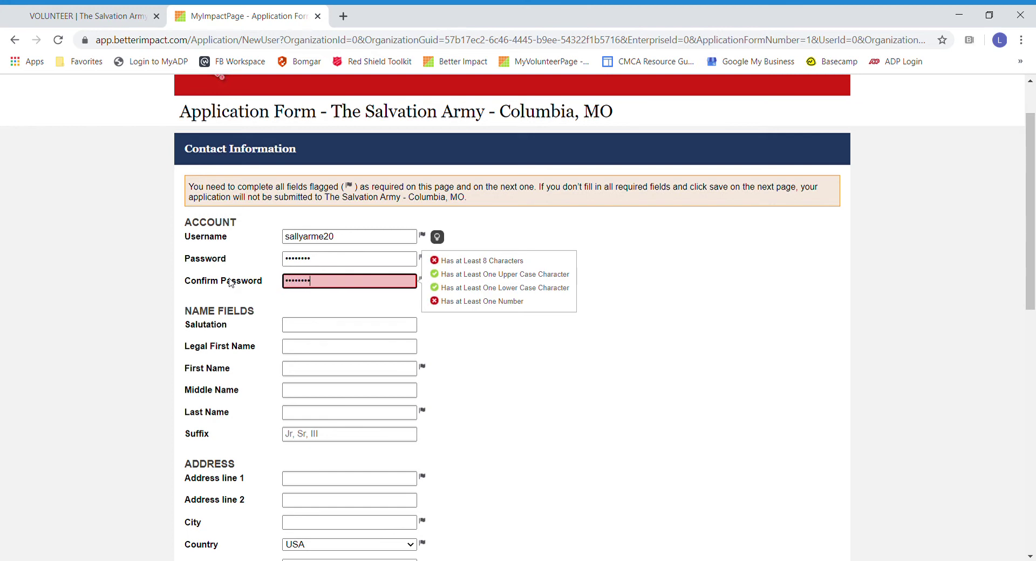
{"action": "left_click_drag", "start_coordinate": [334, 259], "coordinate": [185, 258]}
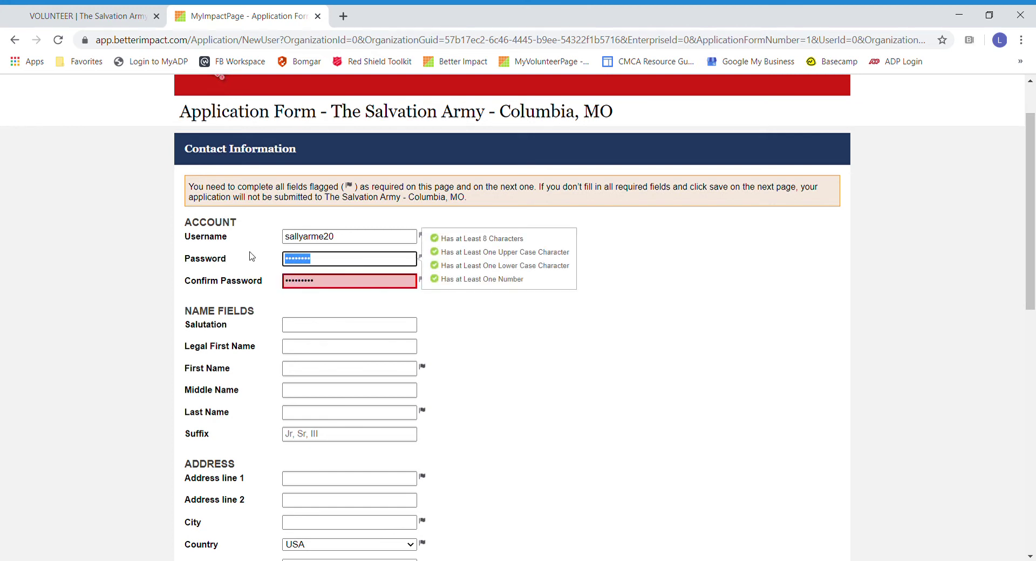
{"action": "key", "text": "Tab"}
{"action": "key", "text": "Tab"}
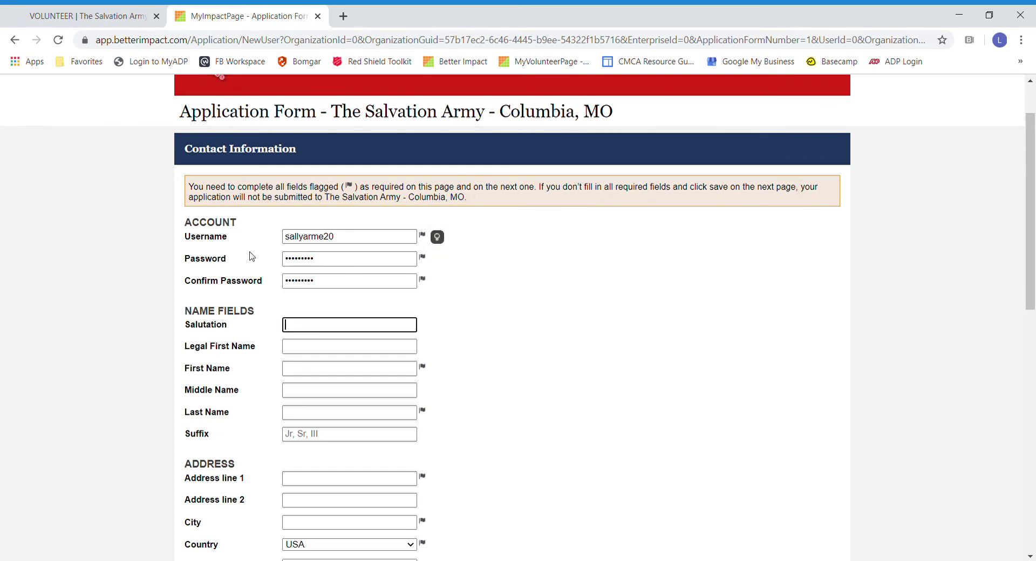
{"action": "key", "text": "Tab"}
{"action": "key", "text": "Tab"}
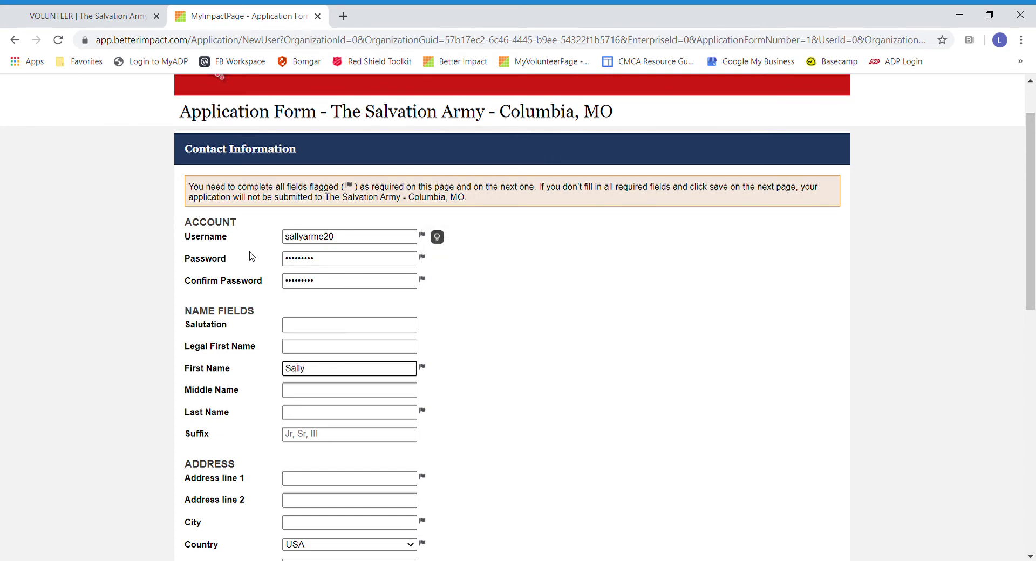
Step: Enter the applicant's first and last name
{"action": "key", "text": "Tab"}
{"action": "key", "text": "Tab"}
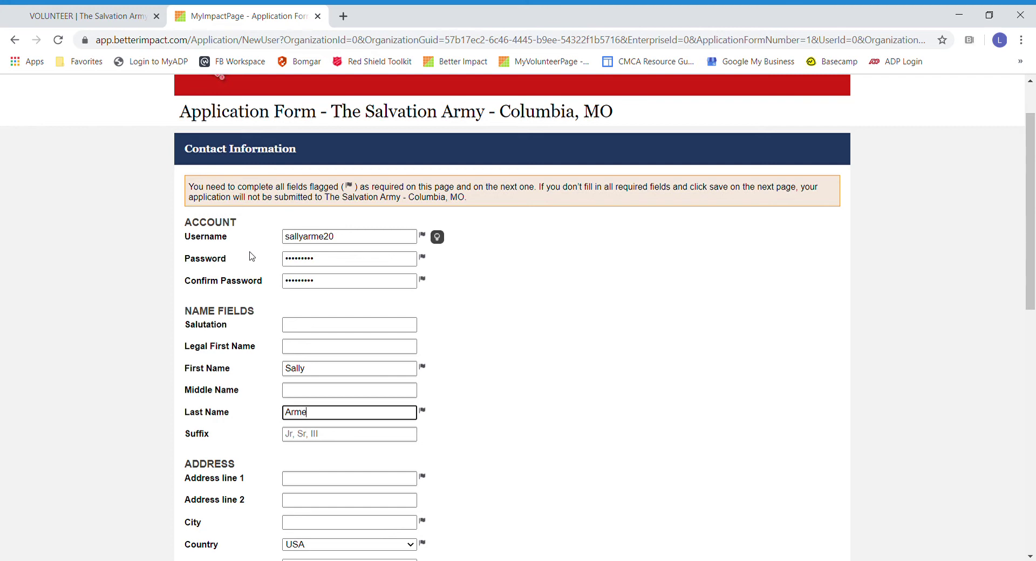
{"action": "key", "text": "Tab"}
{"action": "key", "text": "Tab"}
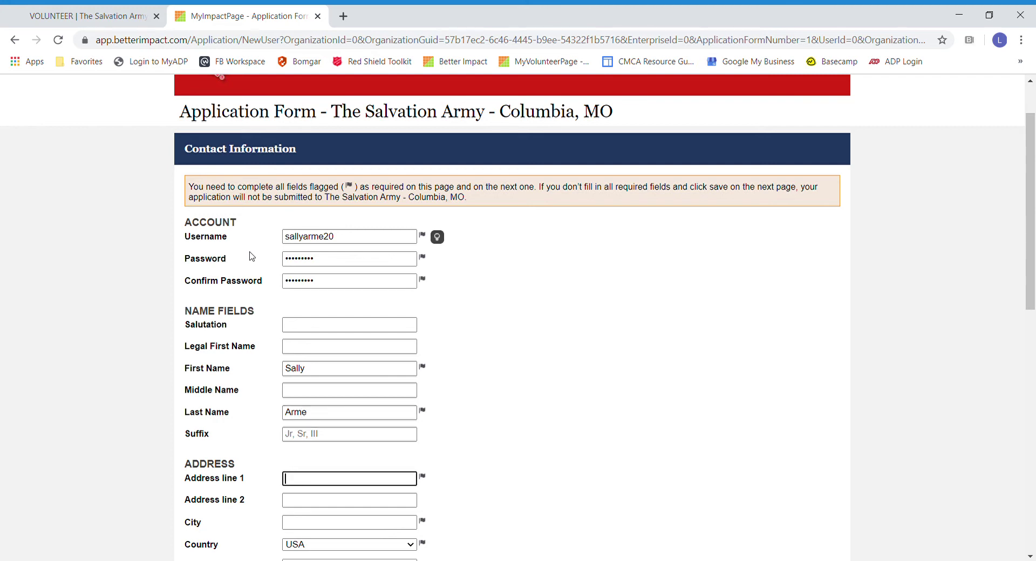
Step: Fill in the applicant's street address, city and ZIP code
{"action": "key", "text": "Tab"}
{"action": "key", "text": "Tab"}
{"action": "type", "text": "Columbia"}
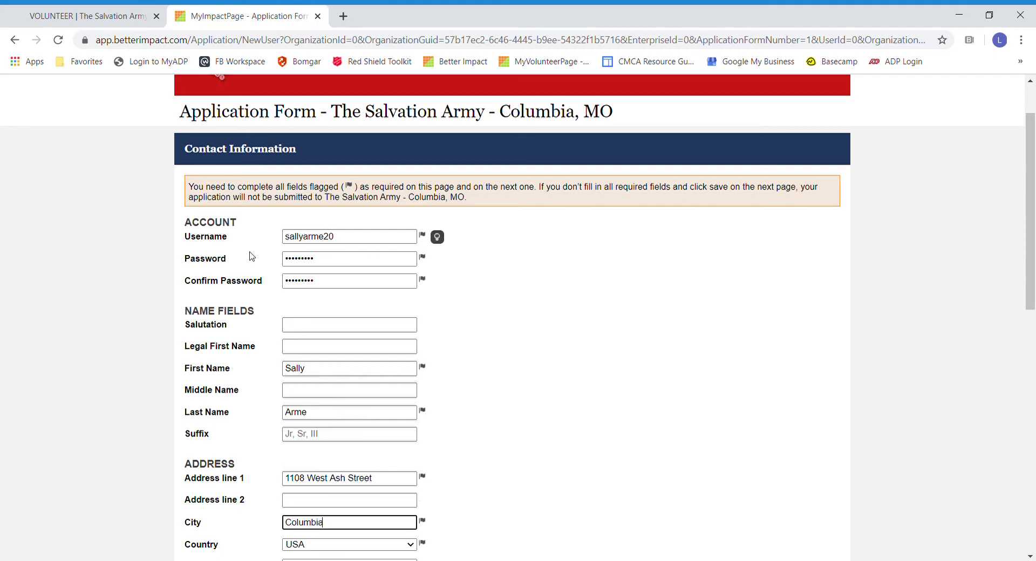
{"action": "key", "text": "Tab"}
{"action": "key", "text": "Tab"}
{"action": "key", "text": "Tab"}
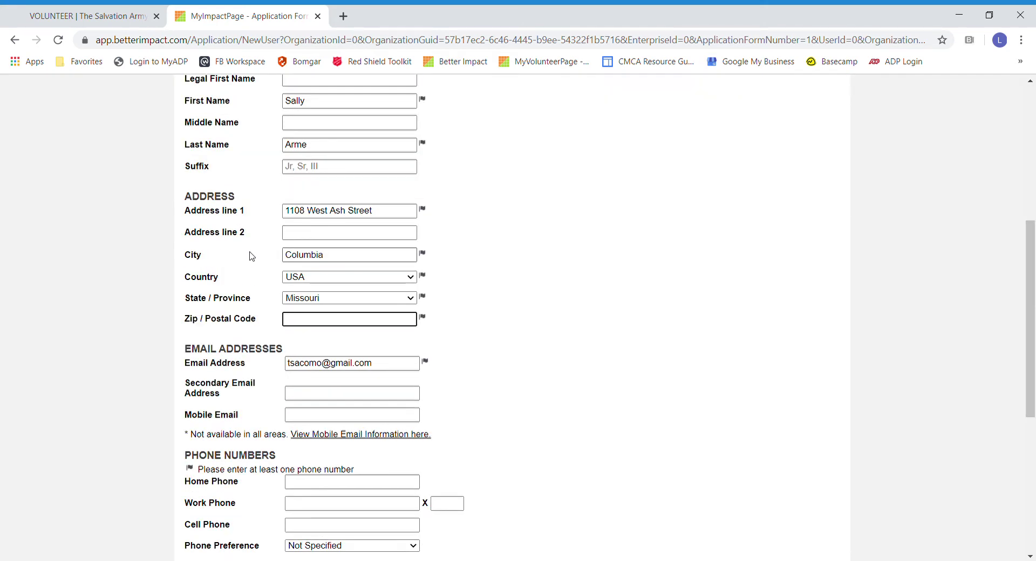
{"action": "type", "text": "65203"}
{"action": "key", "text": "Tab"}
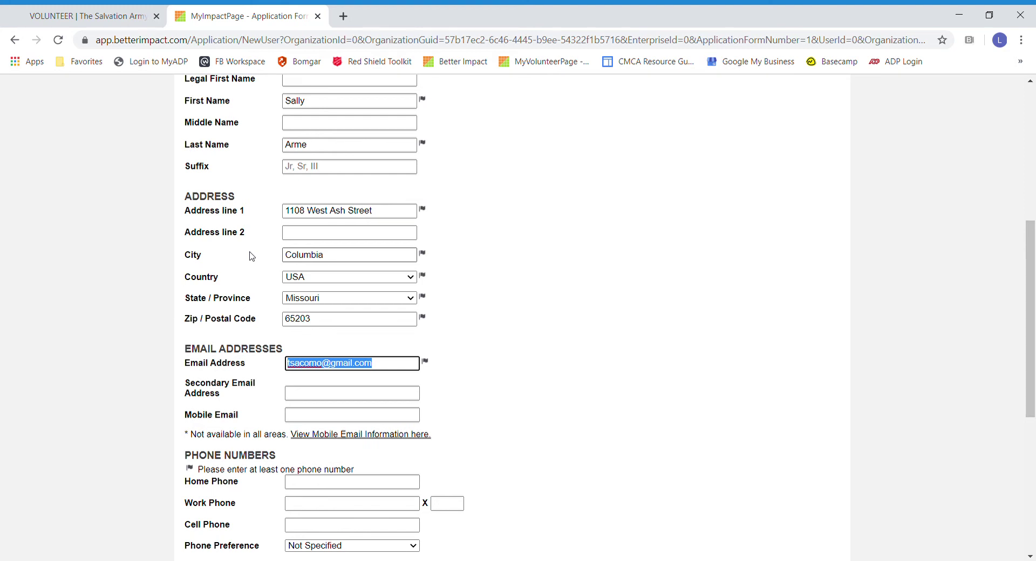
Step: Enter the applicant's work phone number, leaving home phone empty
{"action": "key", "text": "Tab"}
{"action": "key", "text": "Tab"}
{"action": "key", "text": "Tab"}
{"action": "key", "text": "Tab"}
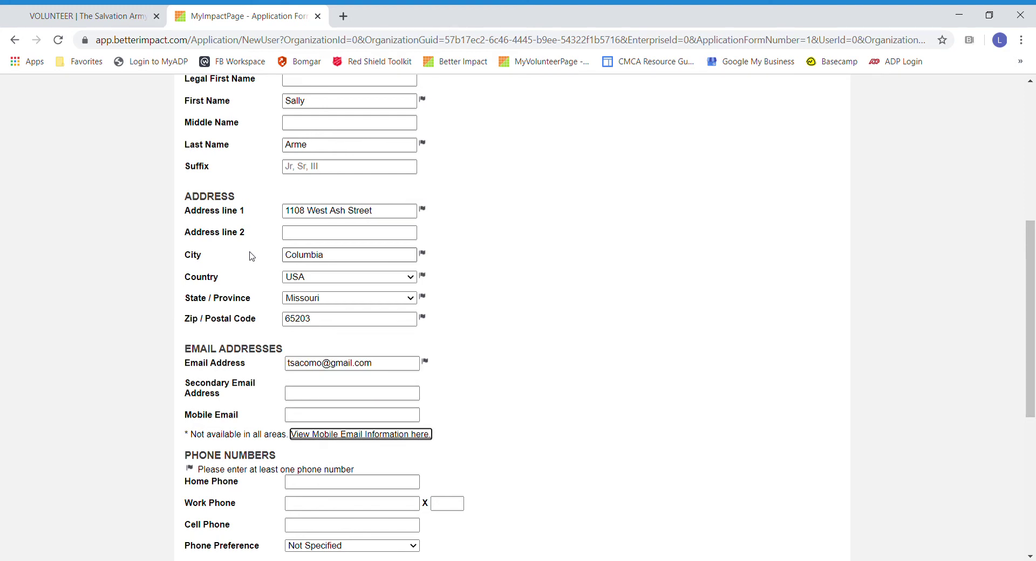
{"action": "key", "text": "Tab"}
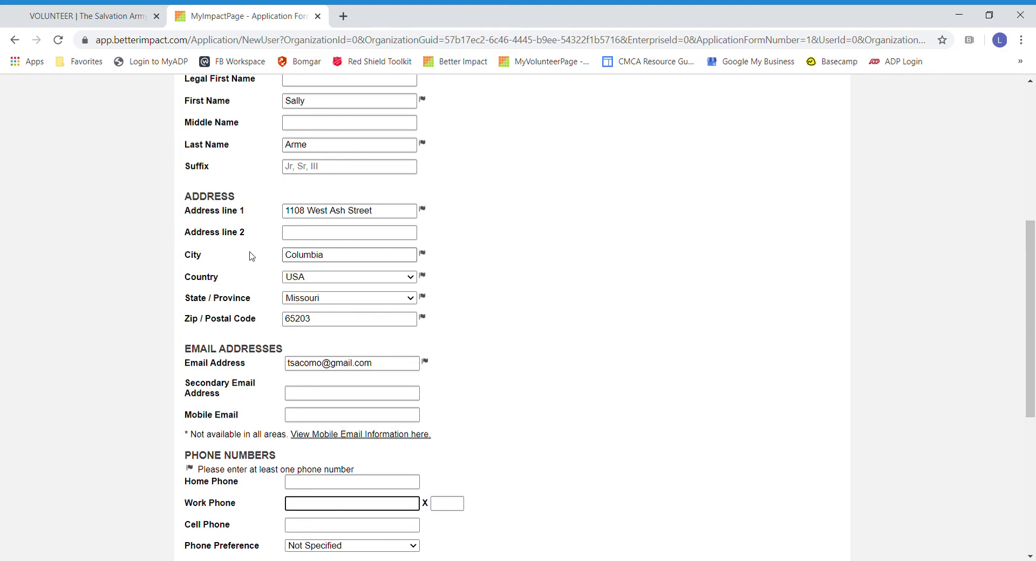
{"action": "key", "text": "Tab"}
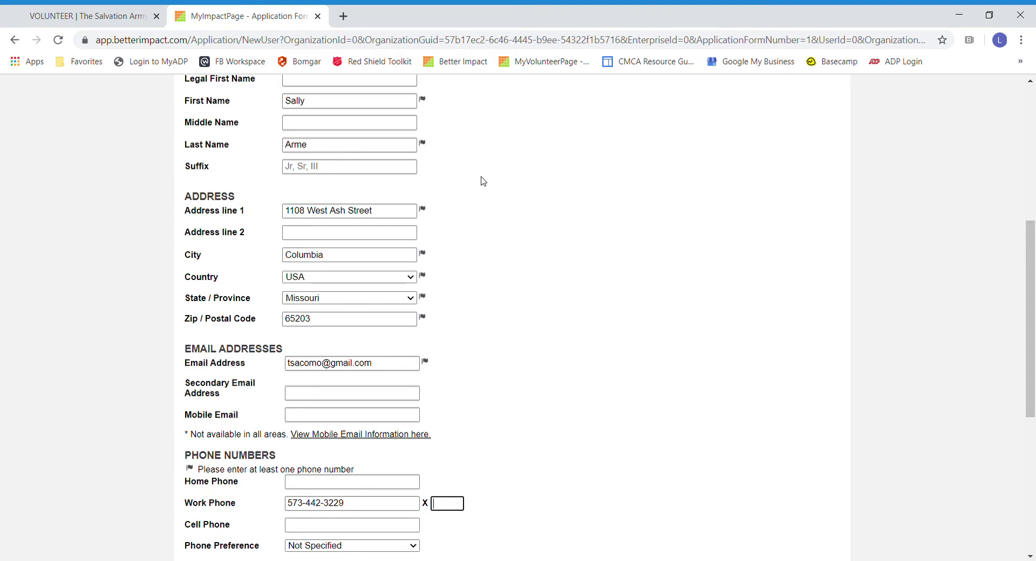
Step: Tick the reCAPTCHA 'I'm not a robot' box and save the contact details
{"action": "scroll", "coordinate": [612, 279], "scroll_direction": "down", "scroll_amount": 5}
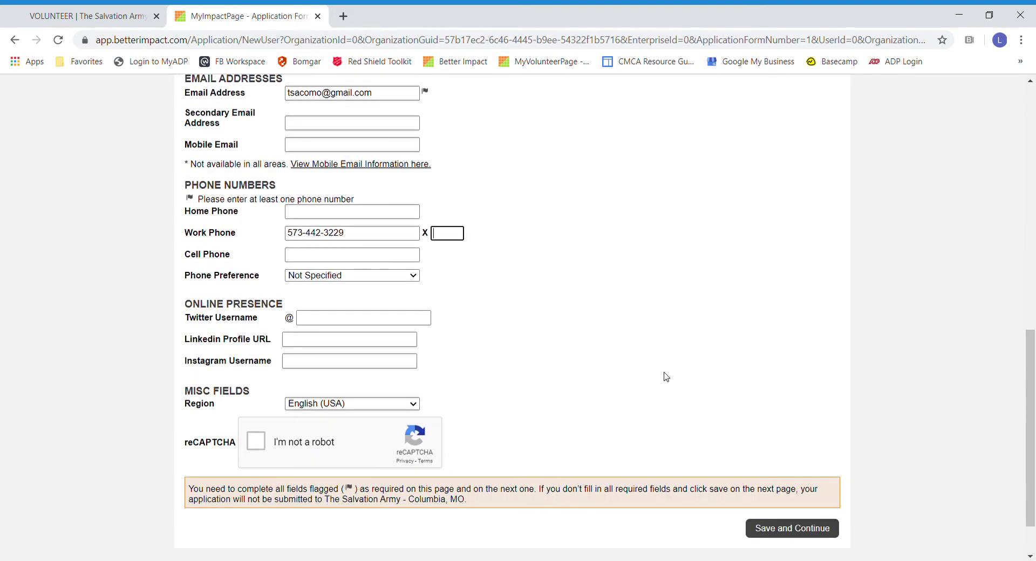
{"action": "scroll", "coordinate": [580, 367], "scroll_direction": "up", "scroll_amount": 6}
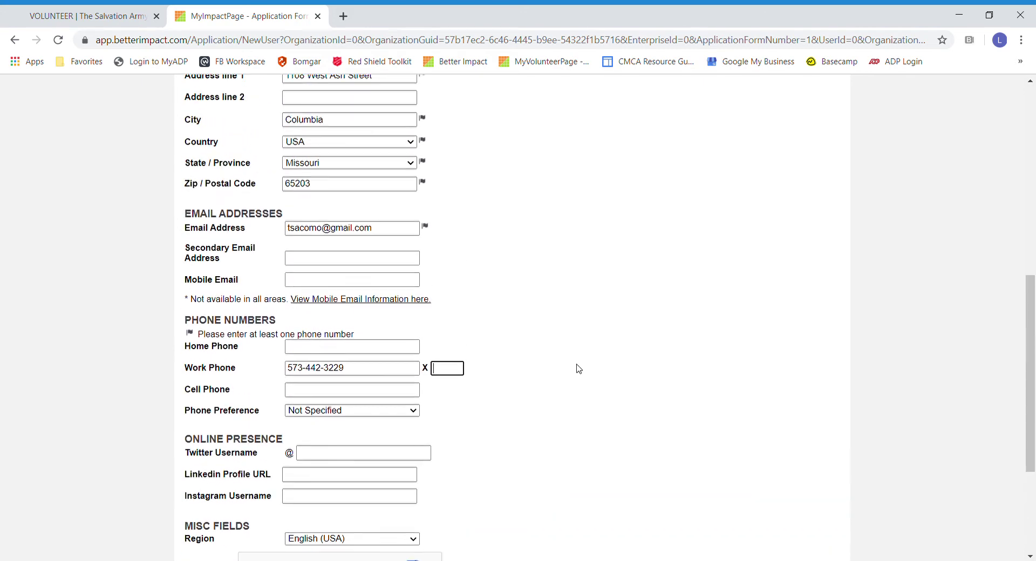
{"action": "scroll", "coordinate": [579, 362], "scroll_direction": "up", "scroll_amount": 4}
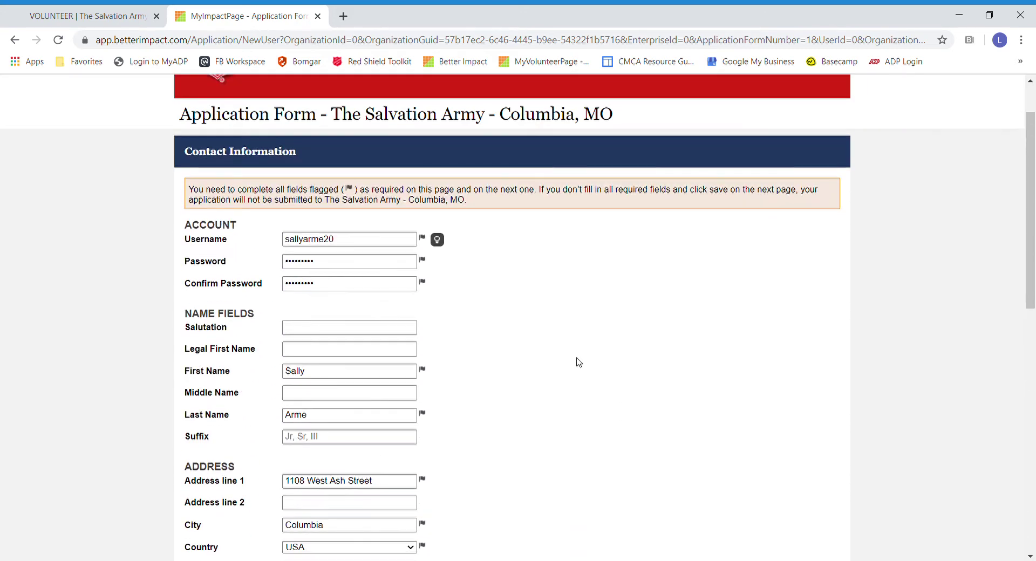
{"action": "scroll", "coordinate": [578, 362], "scroll_direction": "down", "scroll_amount": 4}
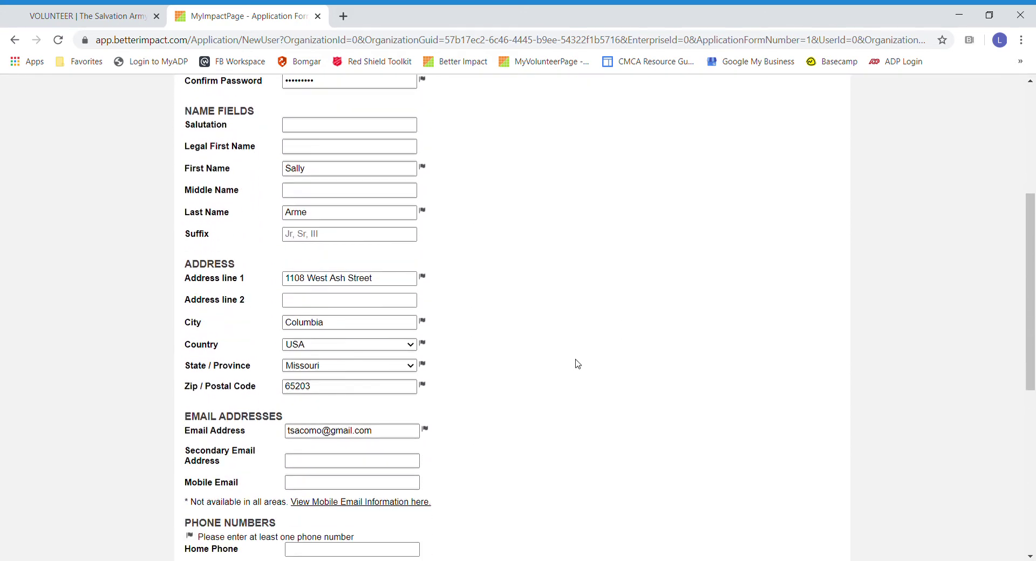
{"action": "scroll", "coordinate": [579, 372], "scroll_direction": "down", "scroll_amount": 7}
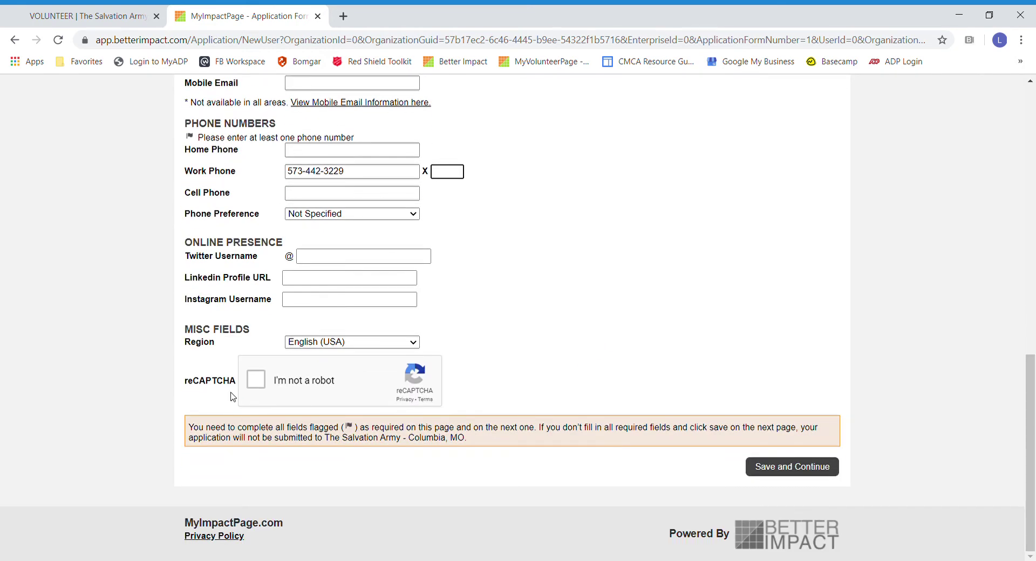
{"action": "left_click", "coordinate": [256, 380]}
{"action": "left_click", "coordinate": [799, 474]}
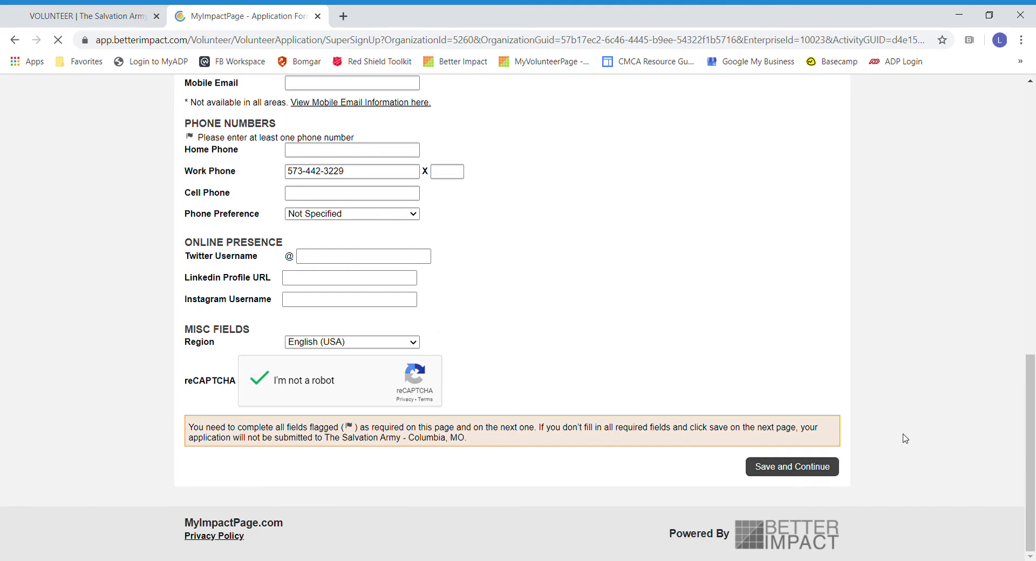
Step: Choose '21 years or older' as age category and 30 lbs as comfortable lifting weight
{"action": "scroll", "coordinate": [386, 392], "scroll_direction": "down", "scroll_amount": 2}
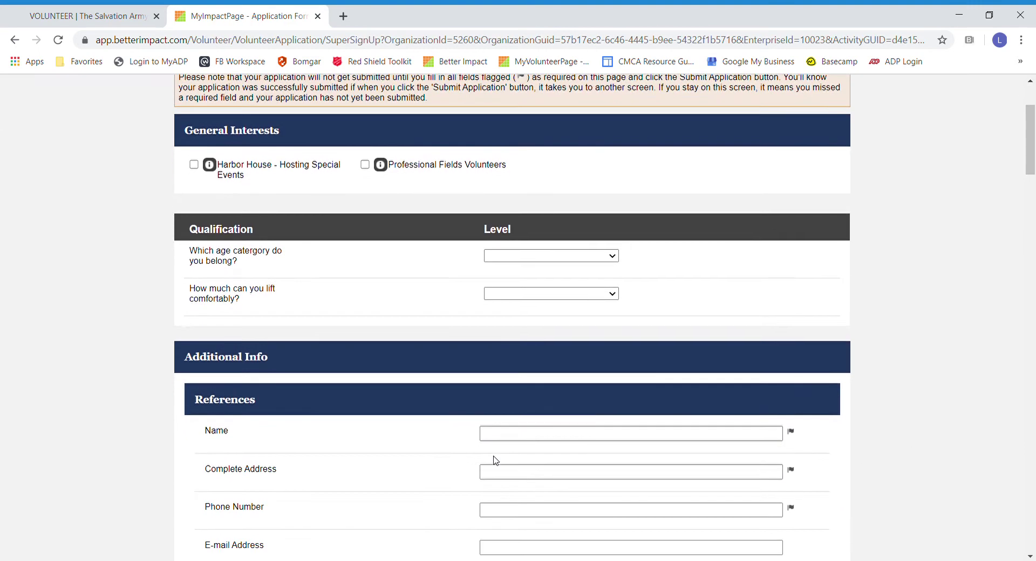
{"action": "left_click", "coordinate": [577, 262]}
{"action": "left_click", "coordinate": [503, 328]}
{"action": "key", "text": "Tab"}
{"action": "key", "text": "3"}
{"action": "scroll", "coordinate": [835, 384], "scroll_direction": "down", "scroll_amount": 3}
Step: Enter the first reference's name, Columbia, MO address, phone number, and relationship Friend
{"action": "left_click", "coordinate": [490, 232]}
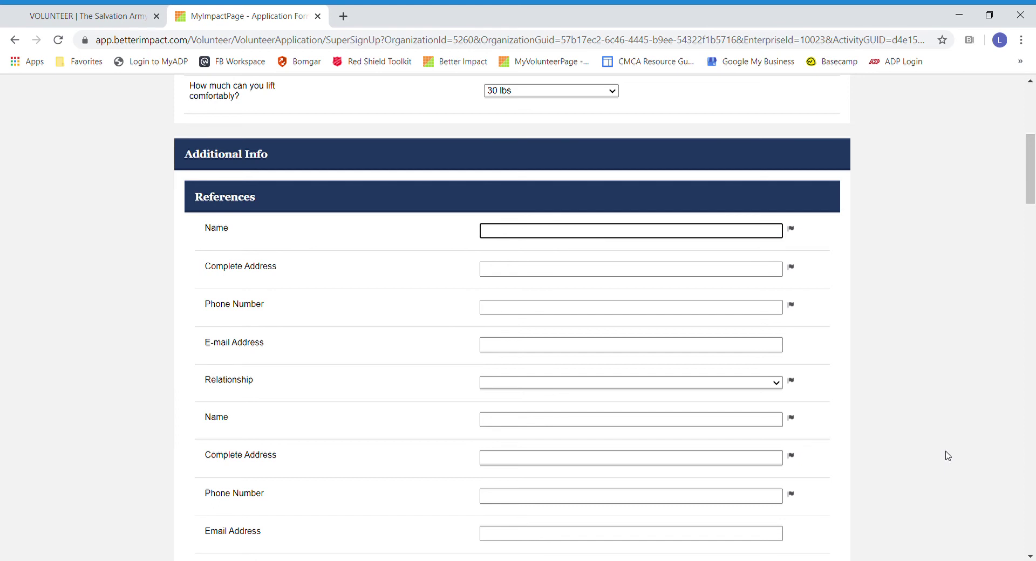
{"action": "key", "text": "Tab"}
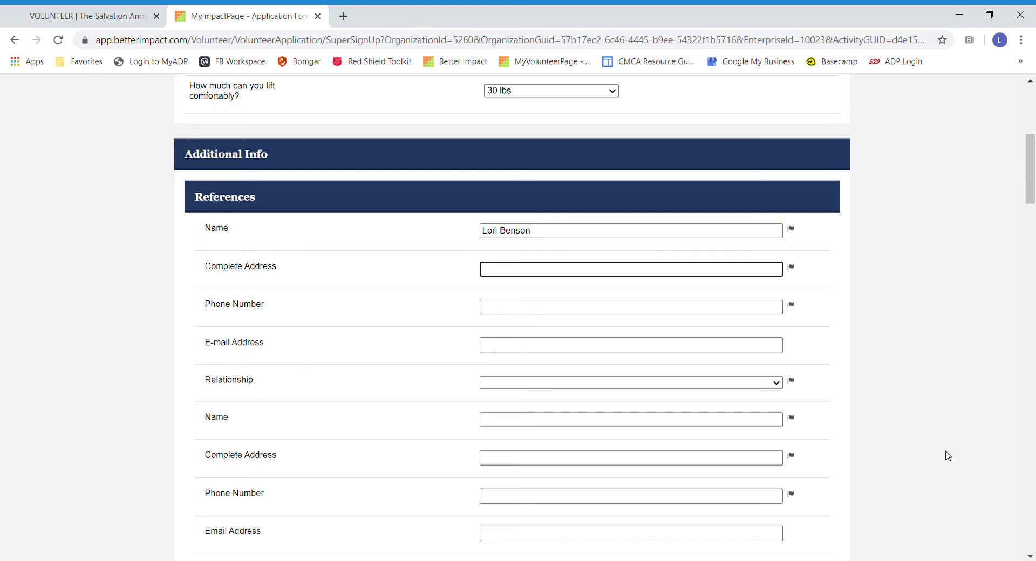
{"action": "type", "text": "Columbia"}
{"action": "key", "text": "Tab"}
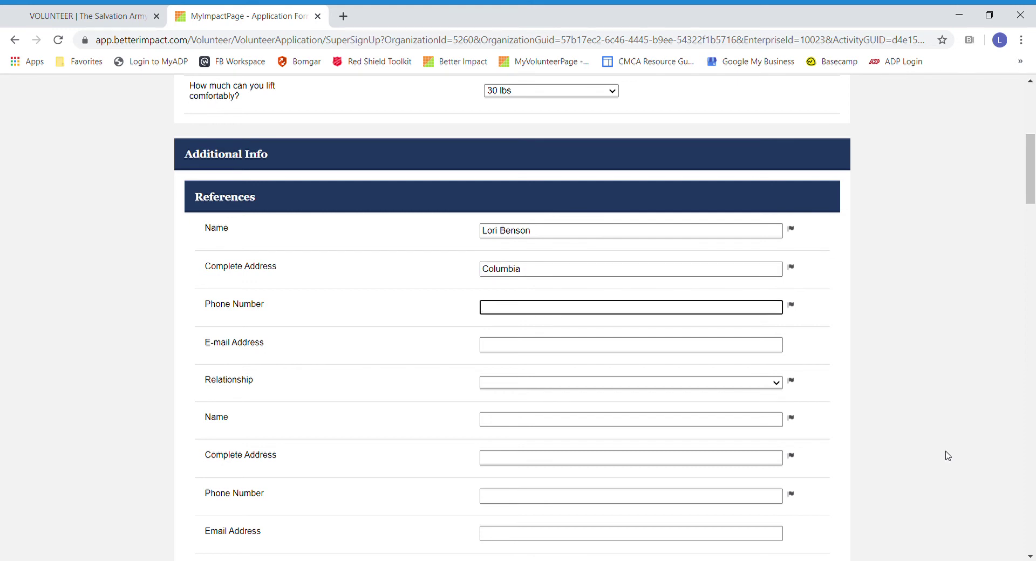
{"action": "left_click", "coordinate": [534, 271]}
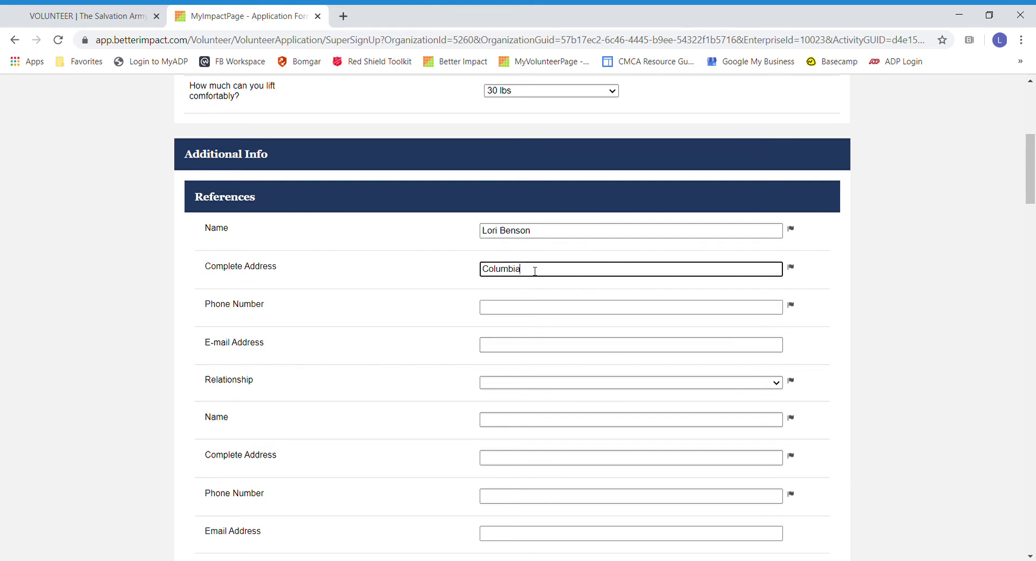
{"action": "type", "text": ", MO"}
{"action": "key", "text": "Tab"}
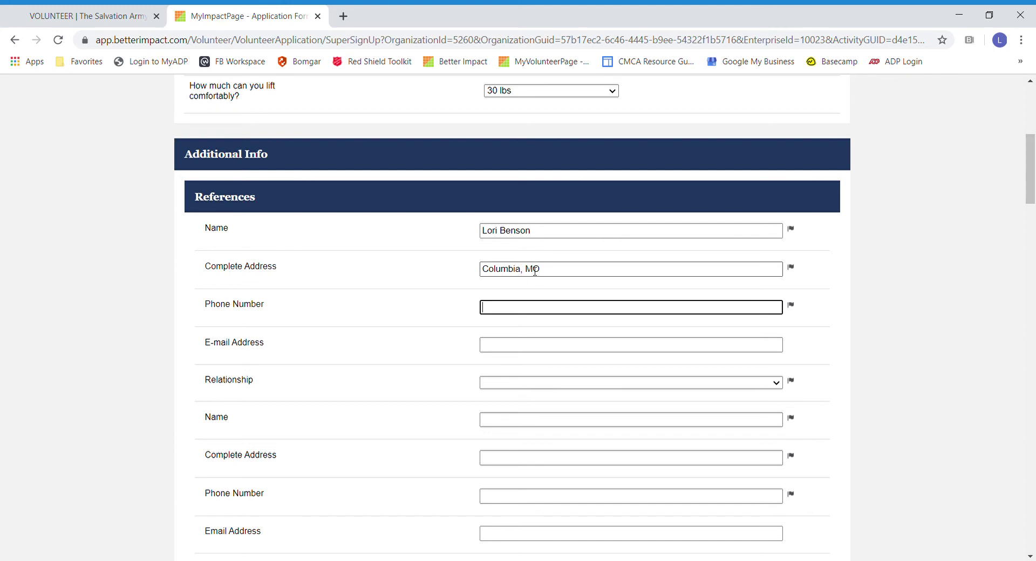
{"action": "key", "text": "Tab"}
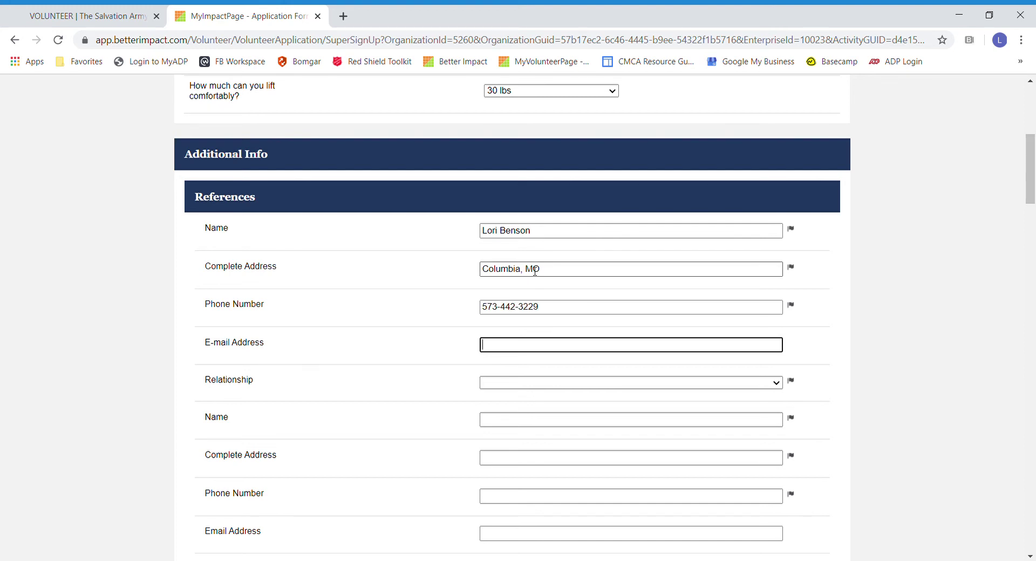
{"action": "key", "text": "Tab"}
{"action": "key", "text": "a"}
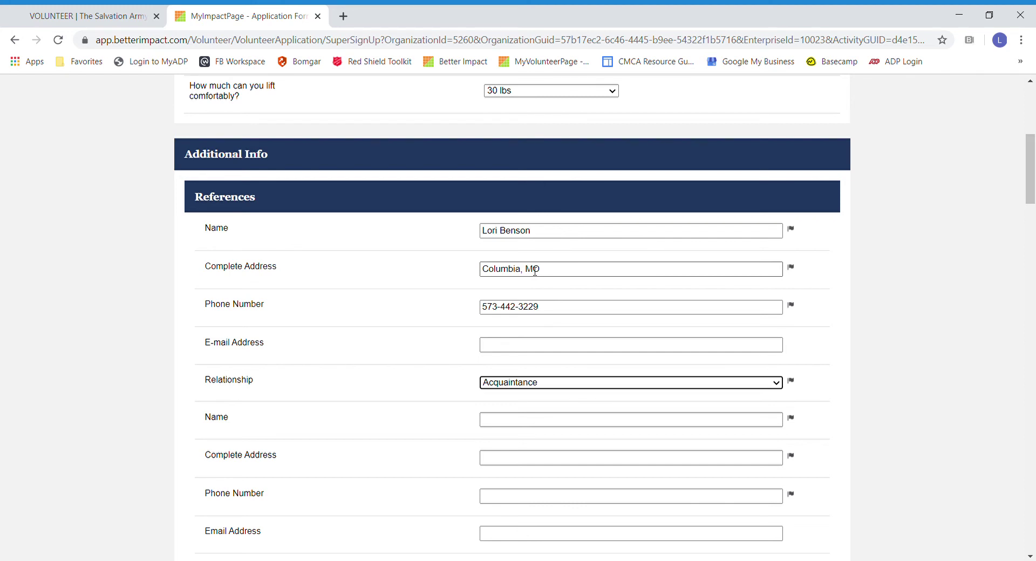
{"action": "key", "text": "c"}
{"action": "key", "text": "f"}
{"action": "key", "text": "Tab"}
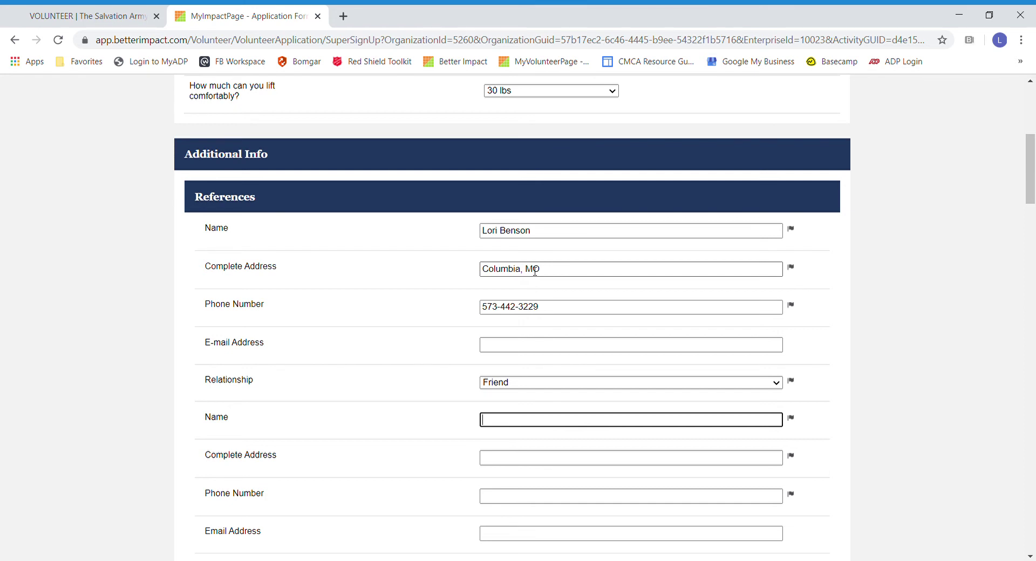
Step: Enter the second reference's name, Columbia, MO address, phone number, and relationship Friend
{"action": "key", "text": "Tab"}
{"action": "type", "text": "Col"}
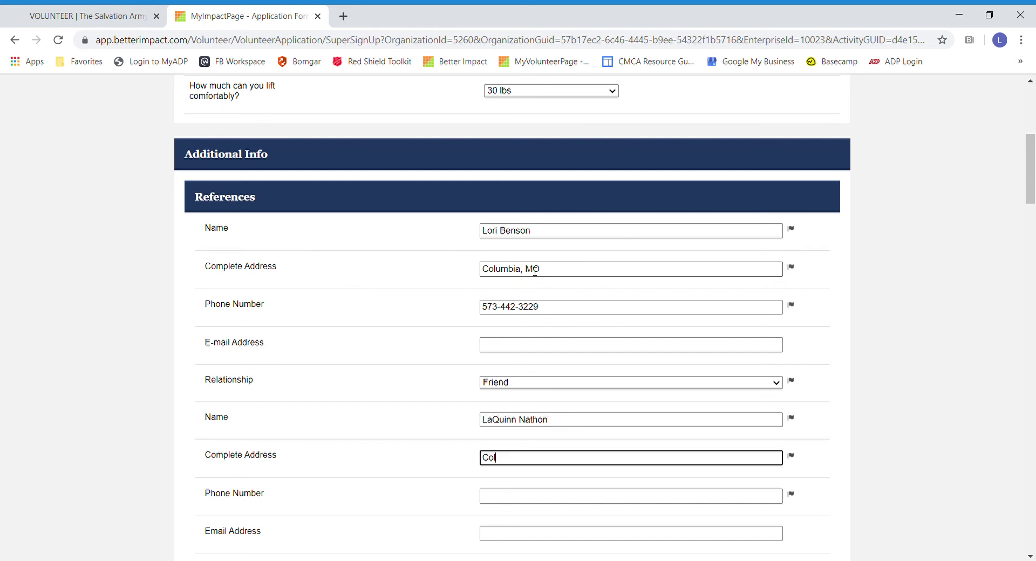
{"action": "type", "text": "umbia, MO"}
{"action": "key", "text": "Tab"}
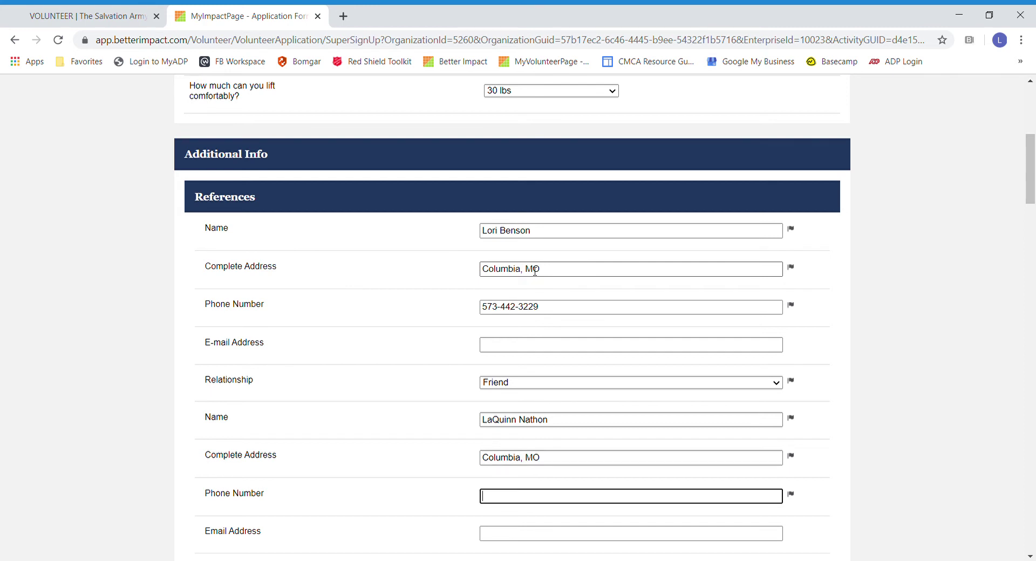
{"action": "key", "text": "Tab"}
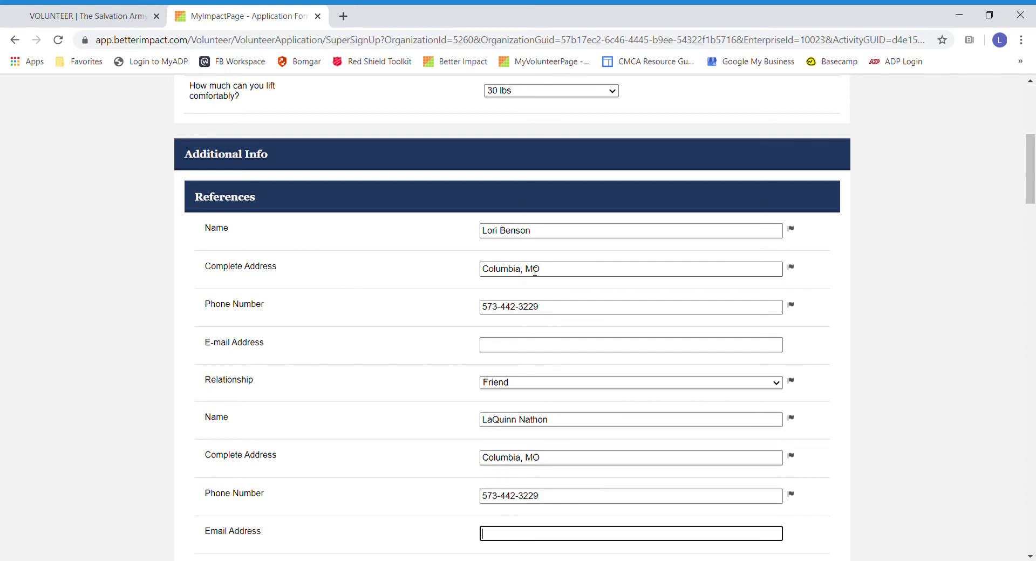
{"action": "key", "text": "Tab"}
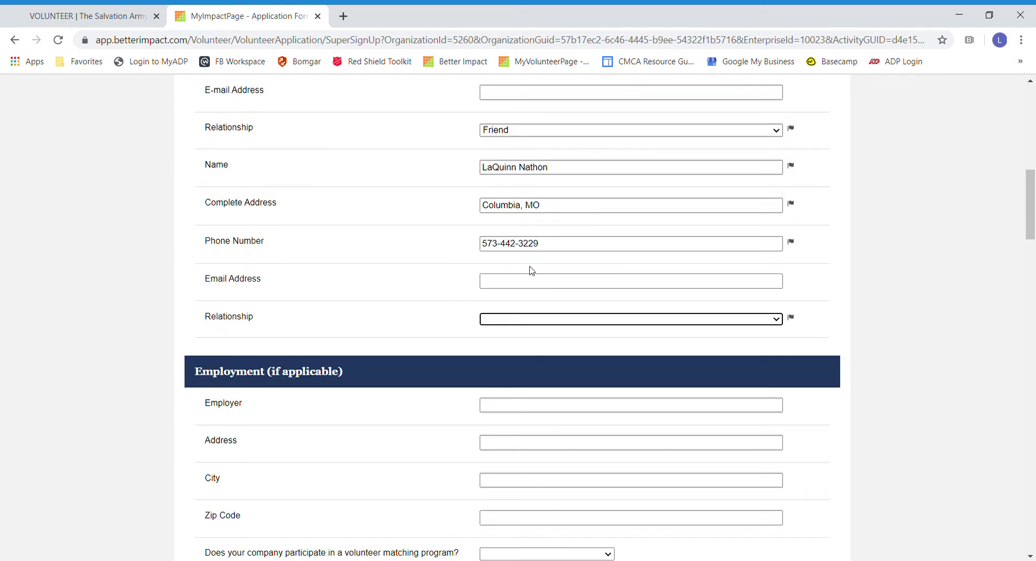
{"action": "key", "text": "f"}
Step: Scroll down to the Criminal History section, glancing at the hours-required choices on the way
{"action": "left_click", "coordinate": [775, 320]}
{"action": "scroll", "coordinate": [862, 432], "scroll_direction": "down", "scroll_amount": 1}
{"action": "scroll", "coordinate": [862, 435], "scroll_direction": "down", "scroll_amount": 4}
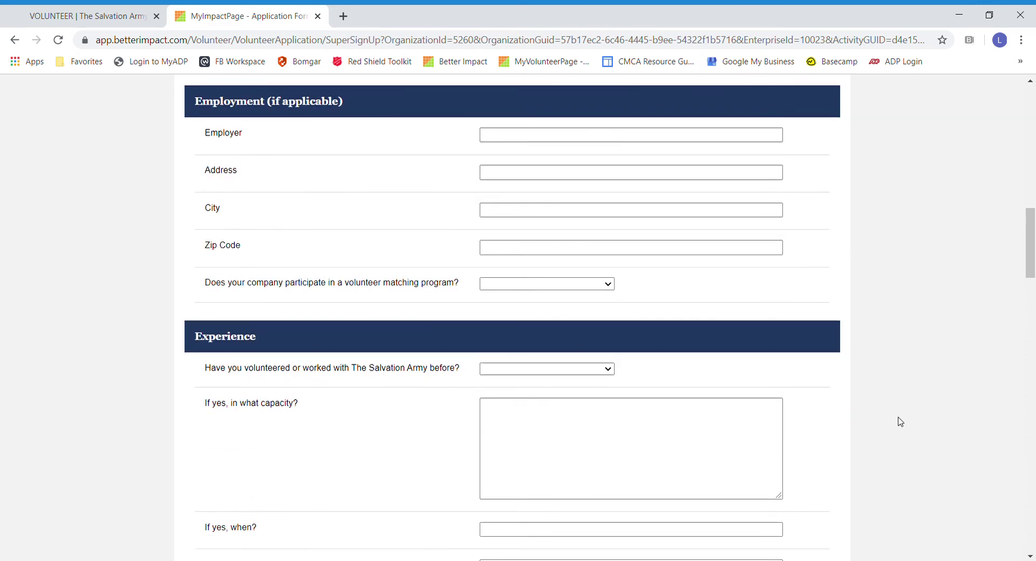
{"action": "scroll", "coordinate": [900, 422], "scroll_direction": "down", "scroll_amount": 6}
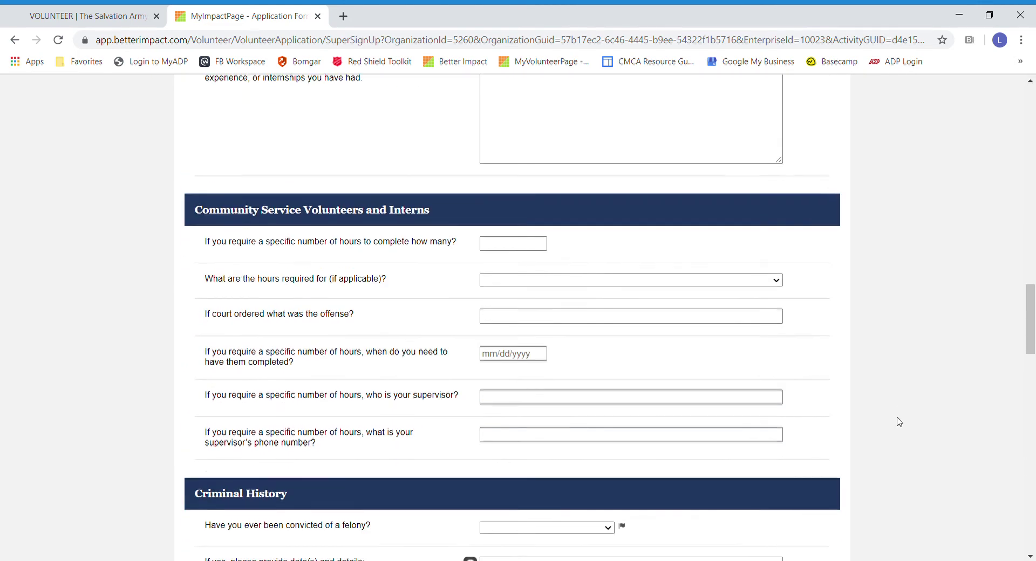
{"action": "scroll", "coordinate": [900, 422], "scroll_direction": "down", "scroll_amount": 1}
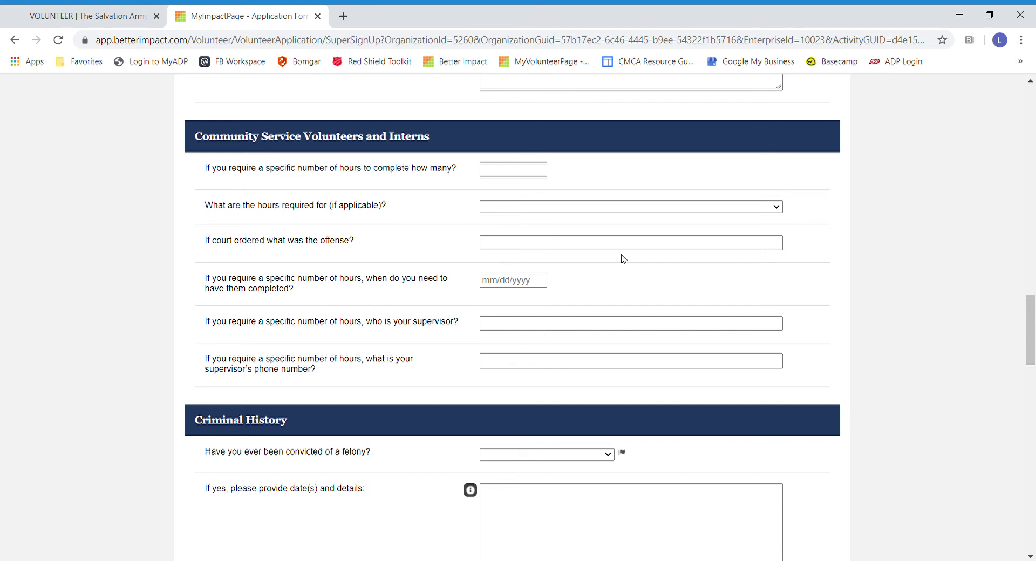
{"action": "left_click", "coordinate": [764, 212]}
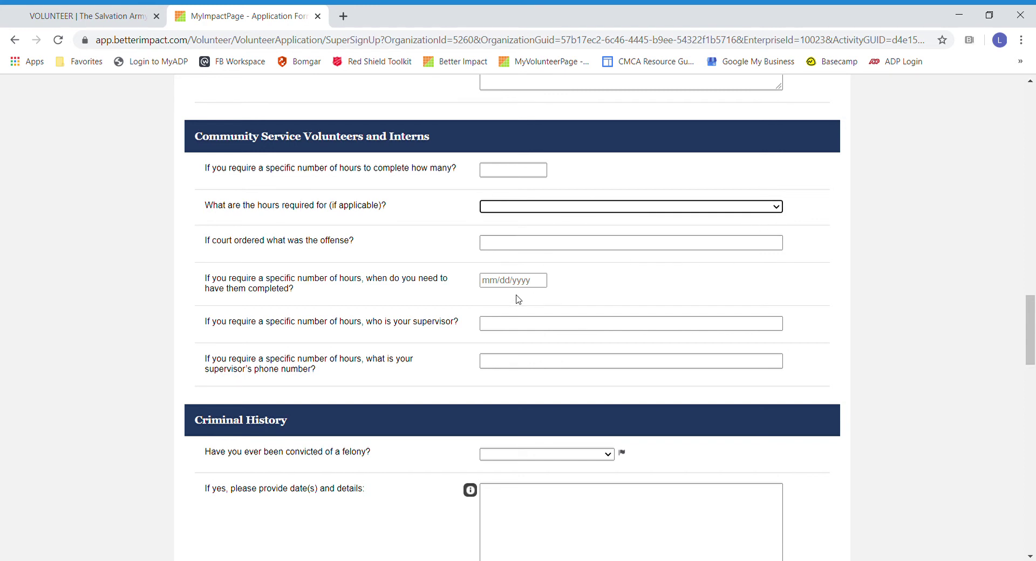
{"action": "scroll", "coordinate": [849, 327], "scroll_direction": "down", "scroll_amount": 1}
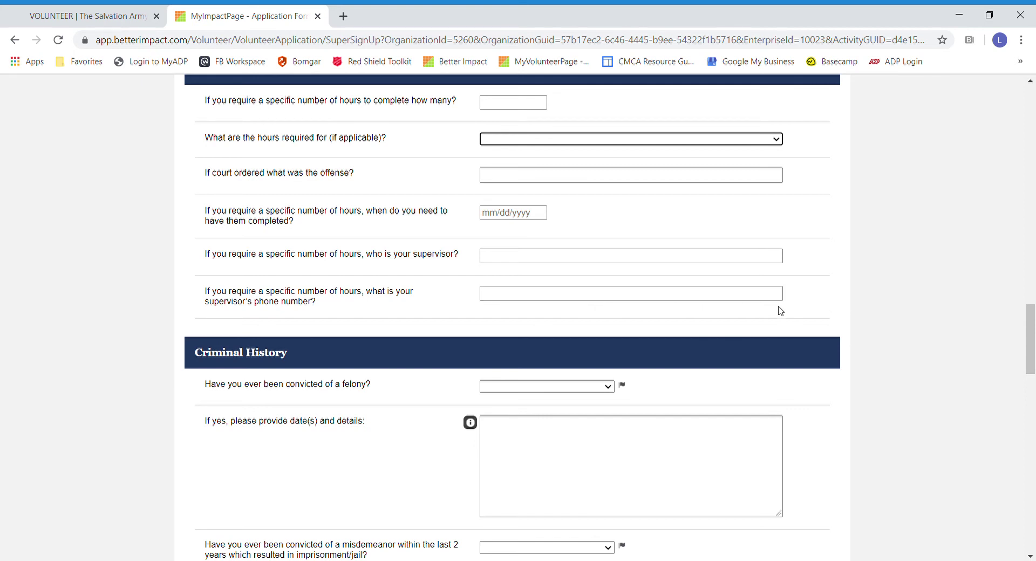
{"action": "scroll", "coordinate": [873, 286], "scroll_direction": "down", "scroll_amount": 2}
{"action": "scroll", "coordinate": [872, 286], "scroll_direction": "down", "scroll_amount": 2}
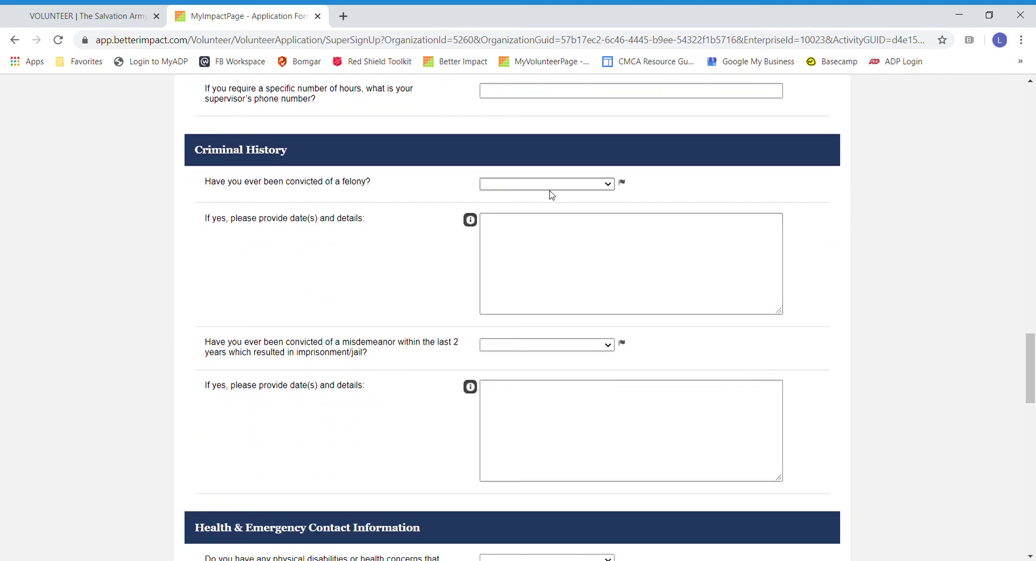
Step: Answer No to both the felony and recent misdemeanor conviction questions, leaving the details boxes blank
{"action": "key", "text": "n"}
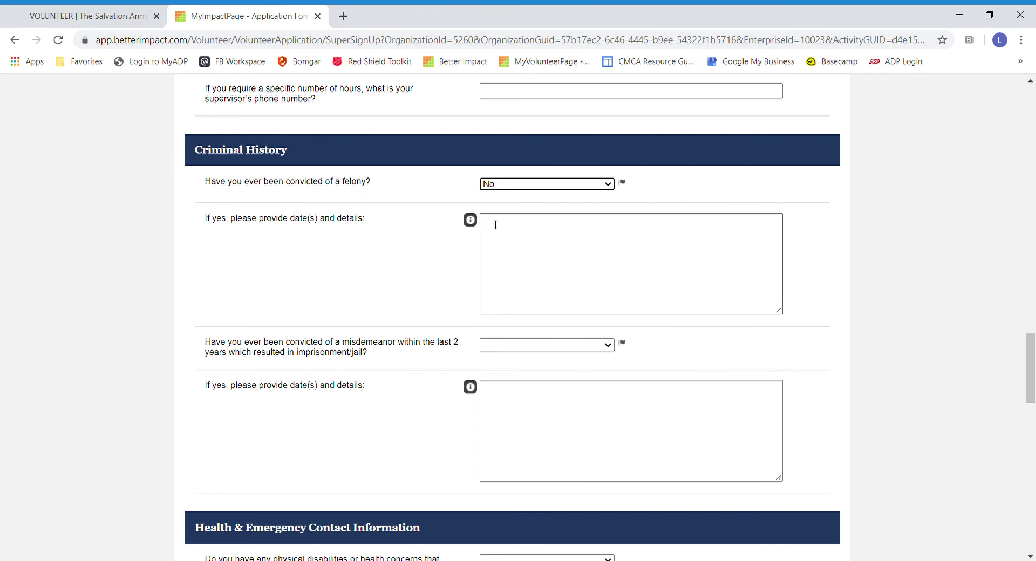
{"action": "left_click", "coordinate": [594, 360]}
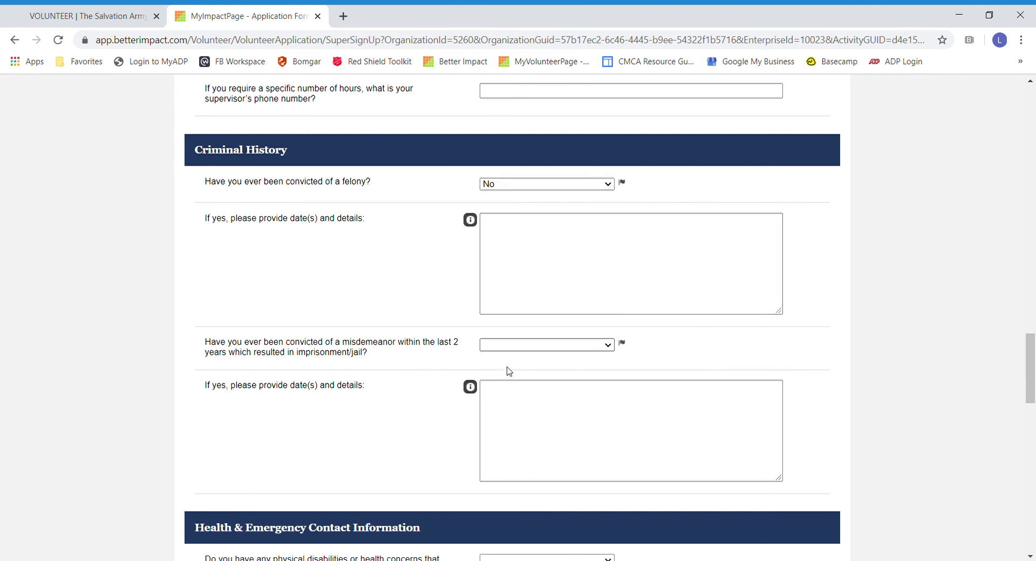
{"action": "key", "text": "n"}
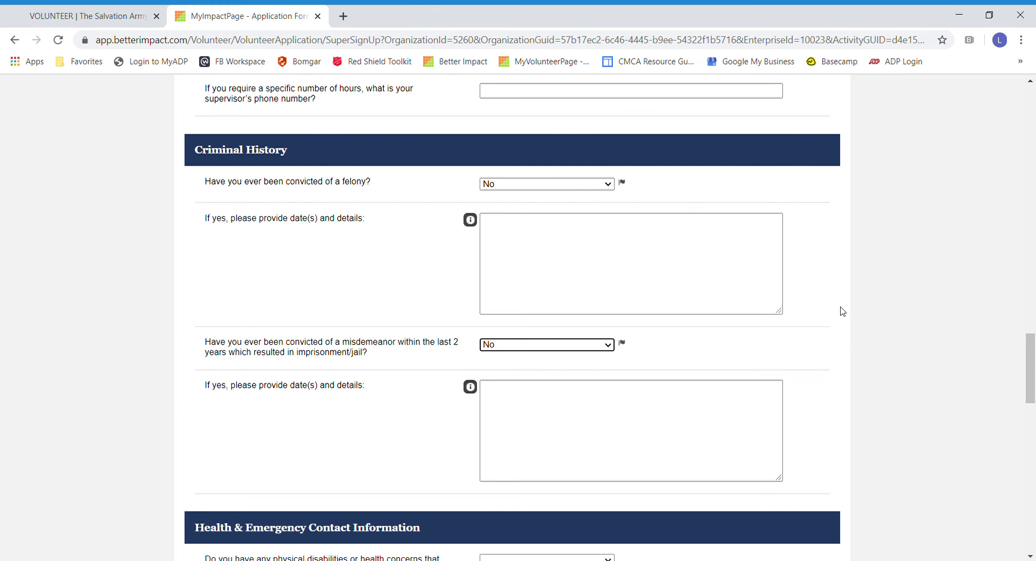
{"action": "left_click", "coordinate": [496, 229]}
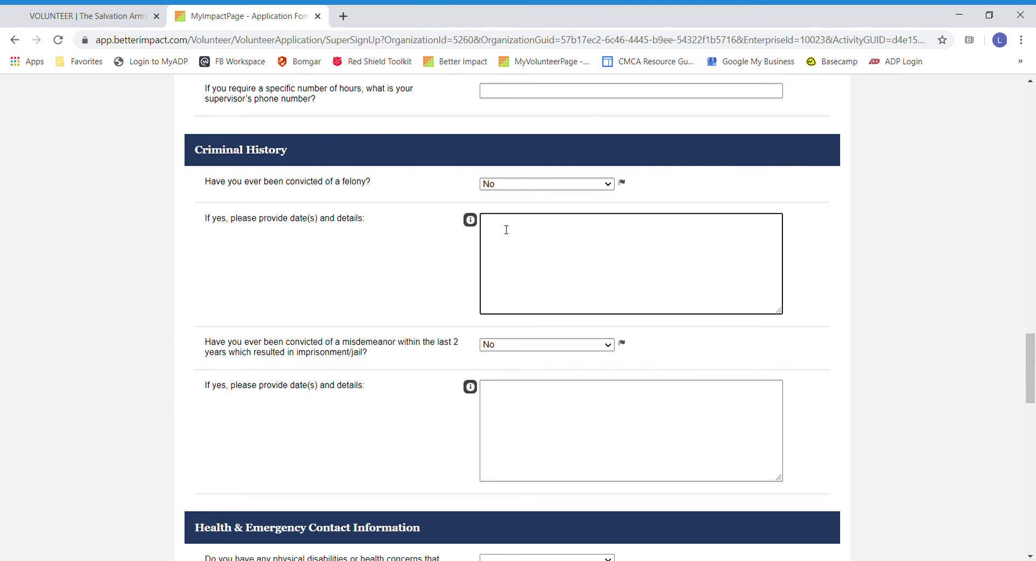
{"action": "left_click", "coordinate": [528, 403]}
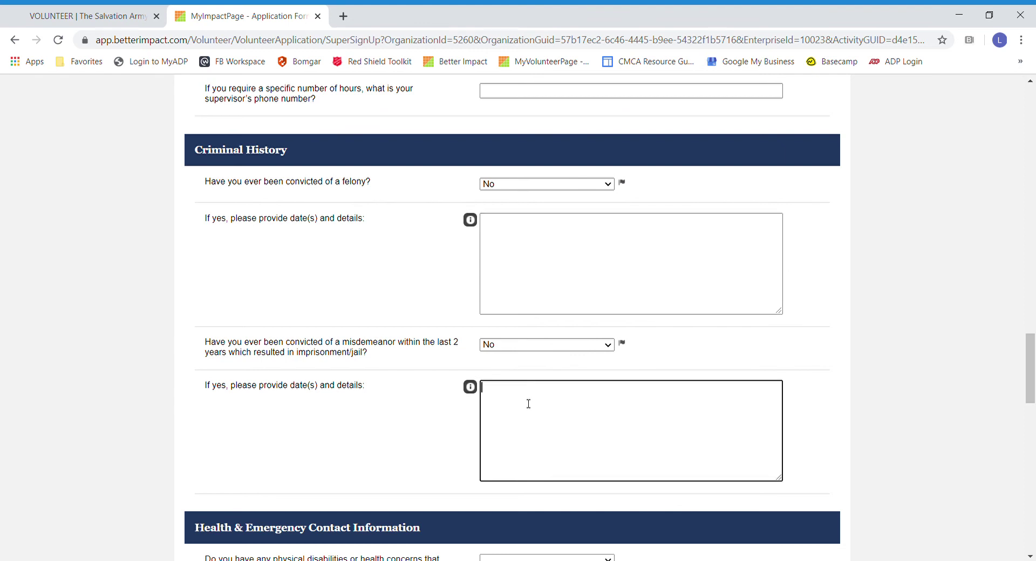
{"action": "scroll", "coordinate": [848, 348], "scroll_direction": "down", "scroll_amount": 1}
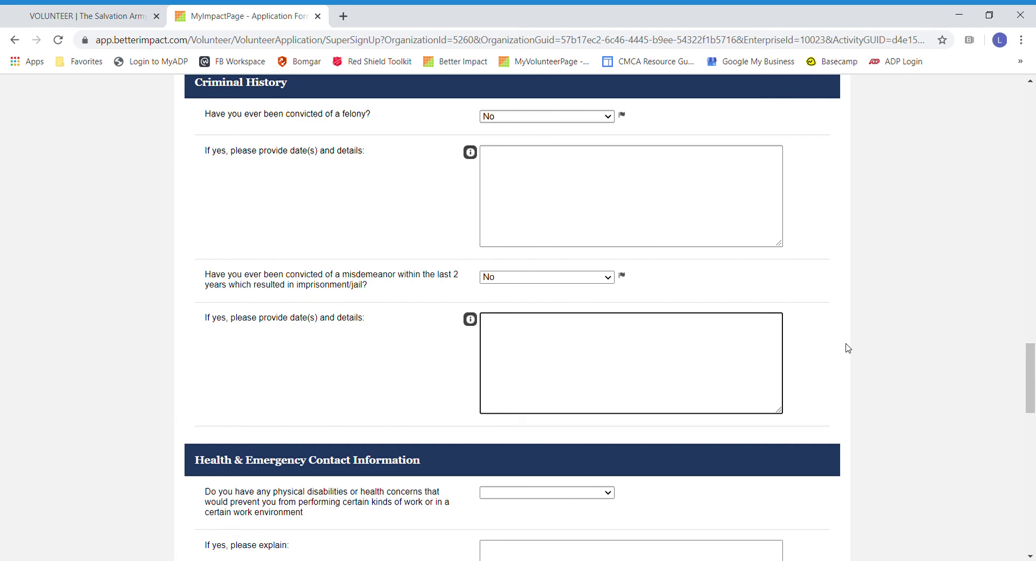
{"action": "scroll", "coordinate": [848, 348], "scroll_direction": "down", "scroll_amount": 5}
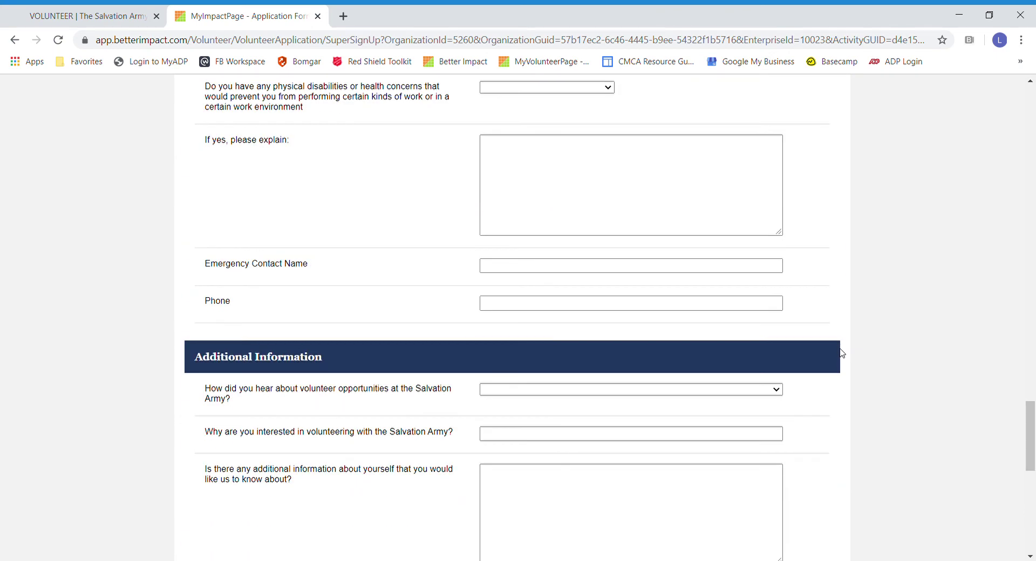
{"action": "scroll", "coordinate": [846, 340], "scroll_direction": "down", "scroll_amount": 4}
{"action": "scroll", "coordinate": [845, 340], "scroll_direction": "down", "scroll_amount": 6}
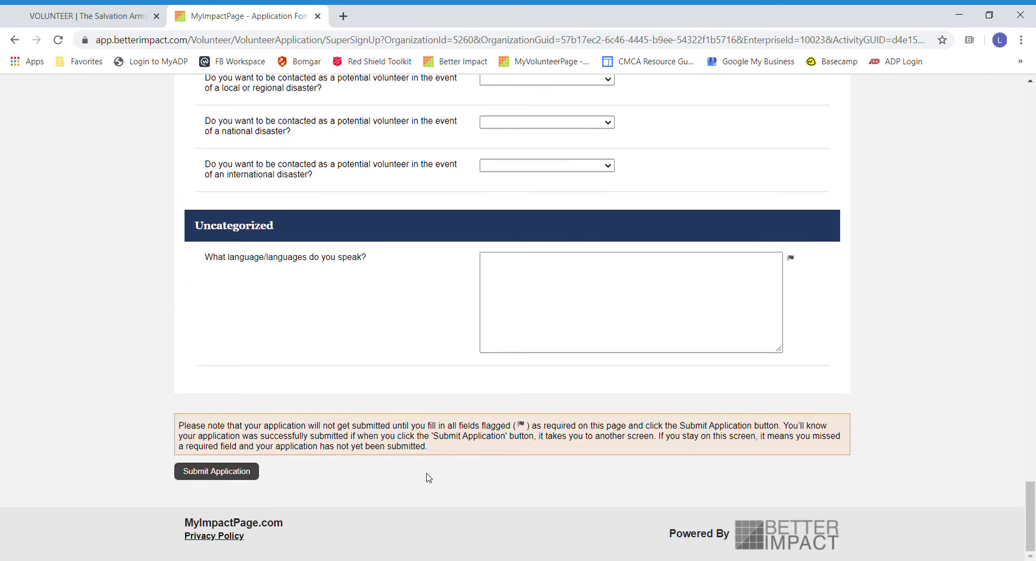
Step: Fill in 'English' for the required language question and resubmit the volunteer application
{"action": "left_click", "coordinate": [211, 478]}
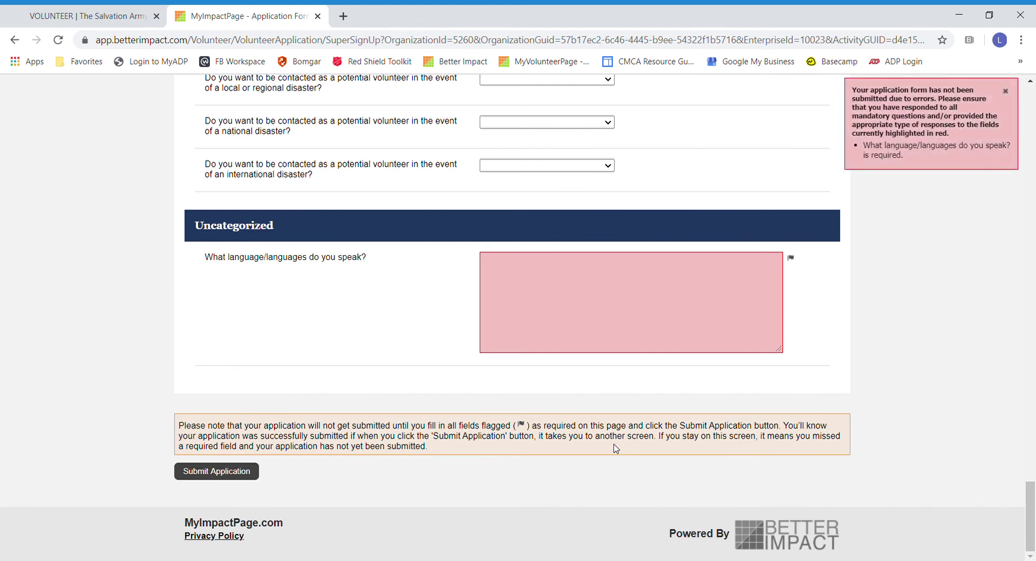
{"action": "left_click", "coordinate": [551, 280]}
{"action": "type", "text": "English"}
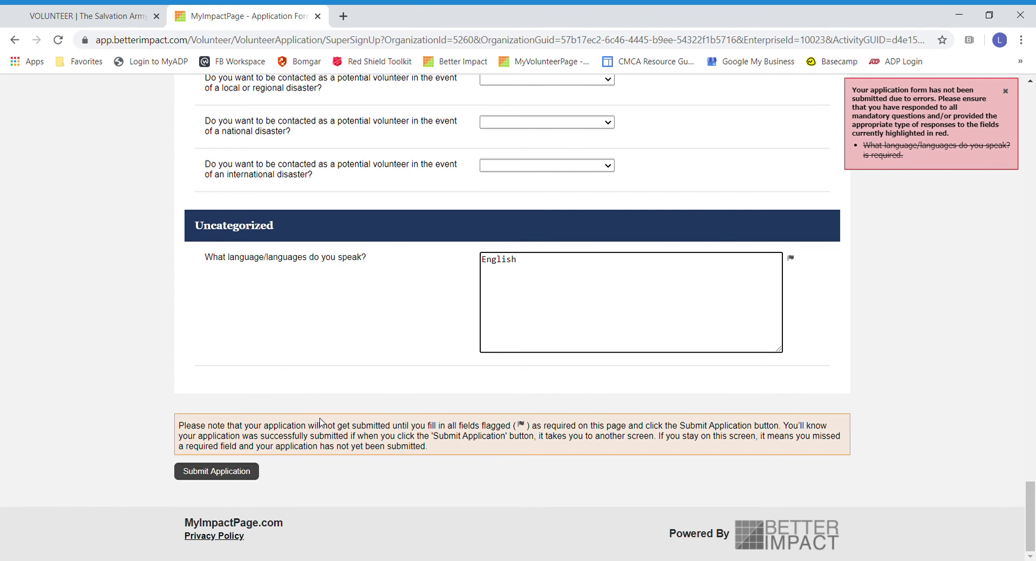
{"action": "left_click", "coordinate": [231, 477]}
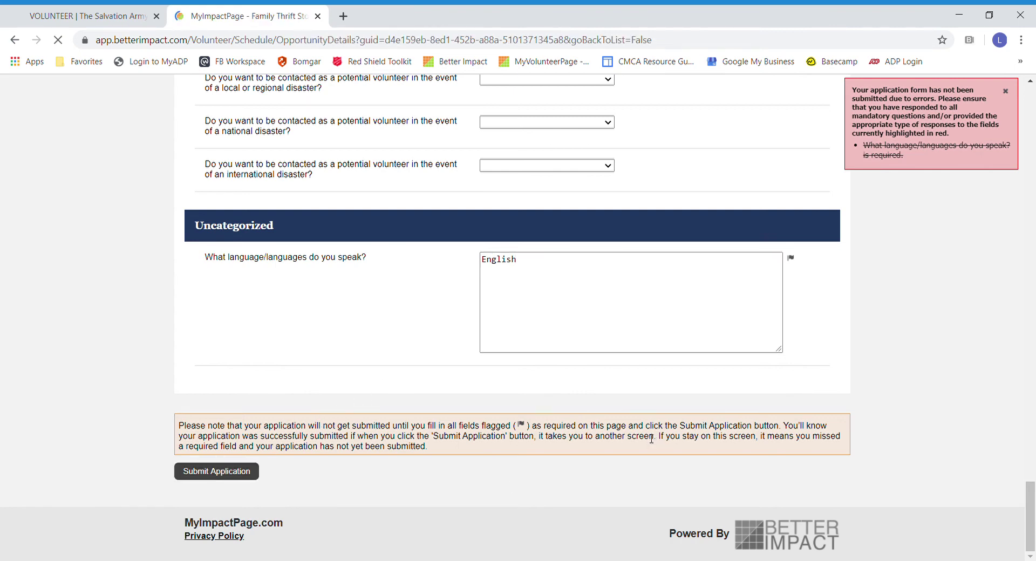
Step: Follow the background-check notice's link to the criminal records form on the opportunity page
{"action": "scroll", "coordinate": [790, 302], "scroll_direction": "down", "scroll_amount": 3}
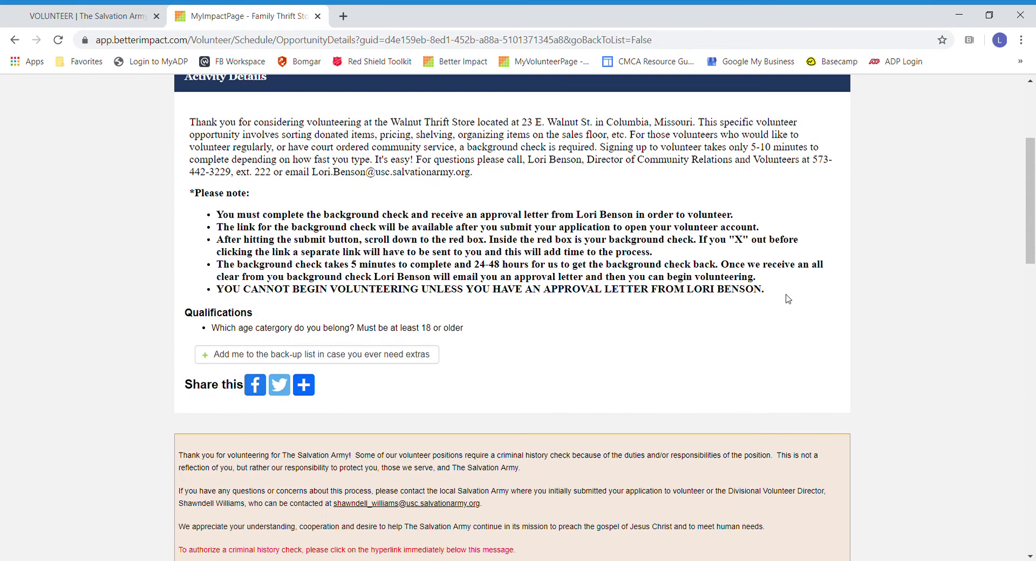
{"action": "scroll", "coordinate": [702, 270], "scroll_direction": "up", "scroll_amount": 1}
{"action": "scroll", "coordinate": [669, 252], "scroll_direction": "up", "scroll_amount": 1}
{"action": "scroll", "coordinate": [834, 356], "scroll_direction": "down", "scroll_amount": 2}
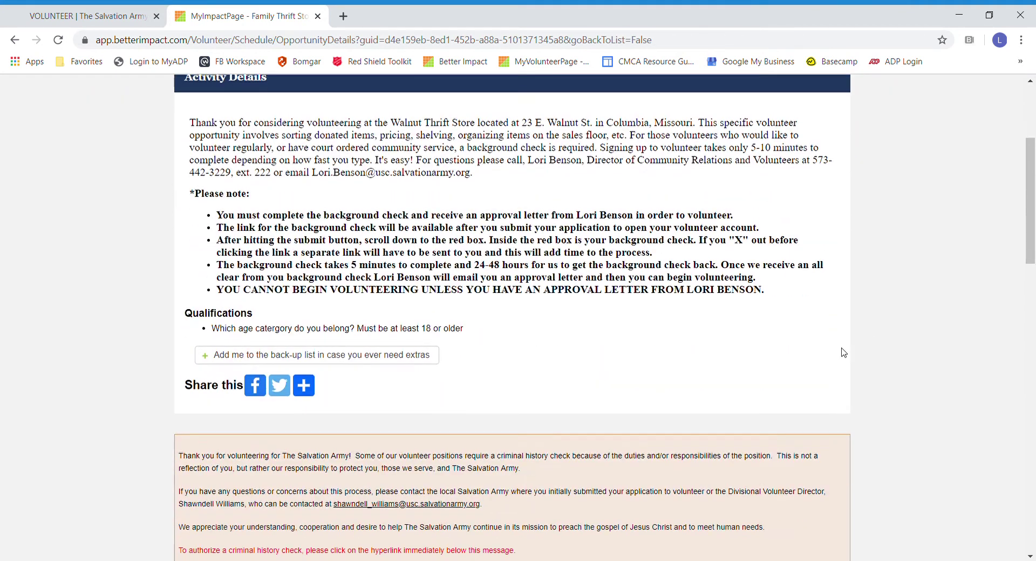
{"action": "scroll", "coordinate": [866, 330], "scroll_direction": "down", "scroll_amount": 1}
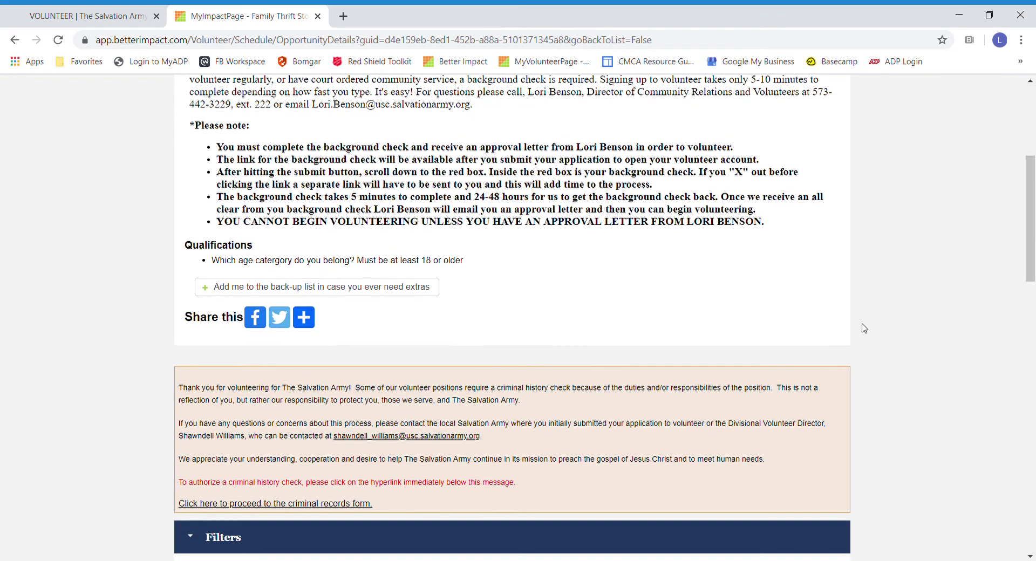
{"action": "scroll", "coordinate": [865, 329], "scroll_direction": "up", "scroll_amount": 2}
{"action": "scroll", "coordinate": [863, 327], "scroll_direction": "up", "scroll_amount": 2}
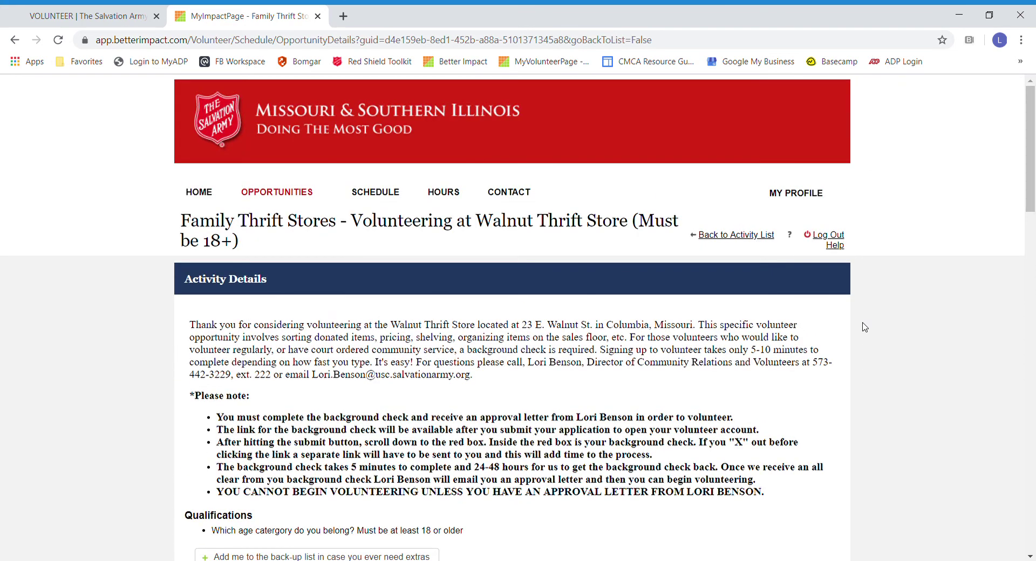
{"action": "scroll", "coordinate": [865, 326], "scroll_direction": "down", "scroll_amount": 2}
{"action": "scroll", "coordinate": [865, 327], "scroll_direction": "down", "scroll_amount": 4}
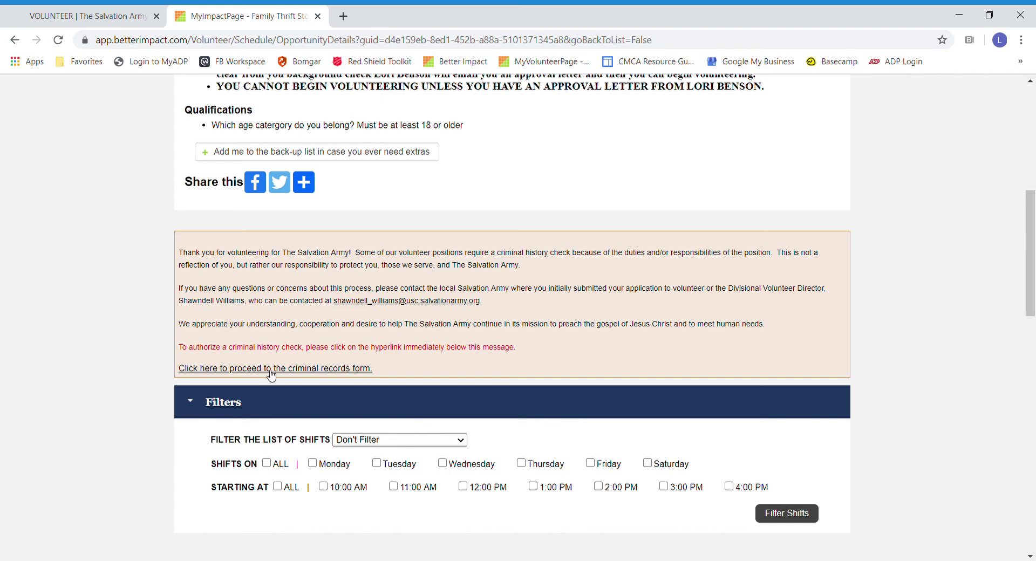
{"action": "left_click", "coordinate": [280, 370]}
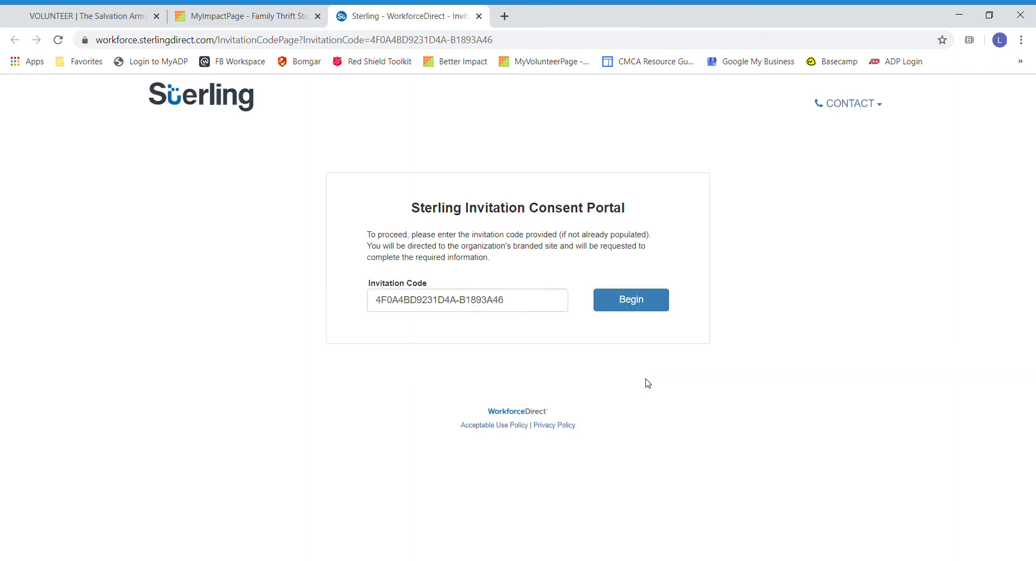
Step: Continue past the pre-filled invitation code and go through the Email, Password and Confirm Password fields
{"action": "left_click", "coordinate": [622, 300]}
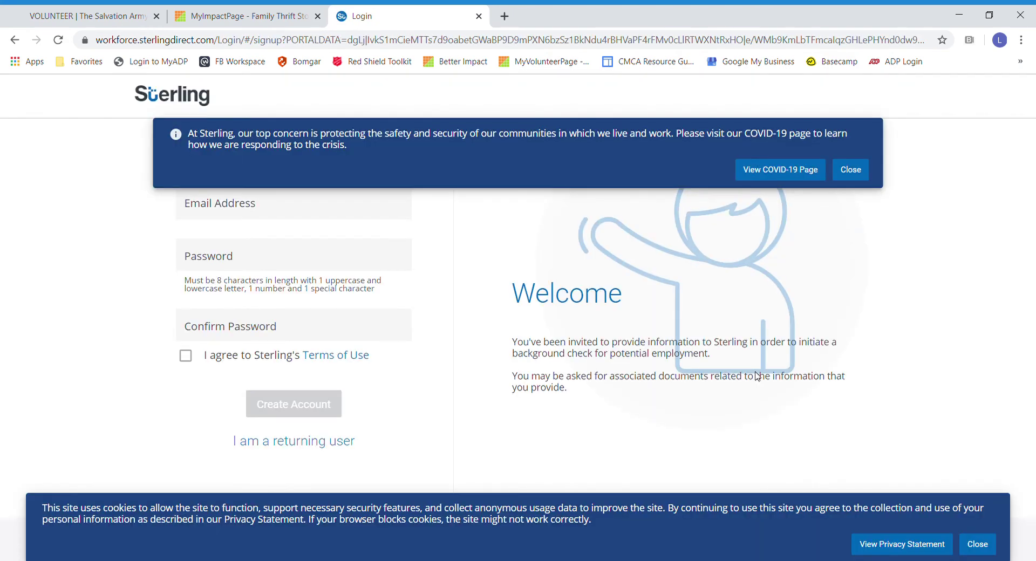
{"action": "left_click", "coordinate": [244, 206]}
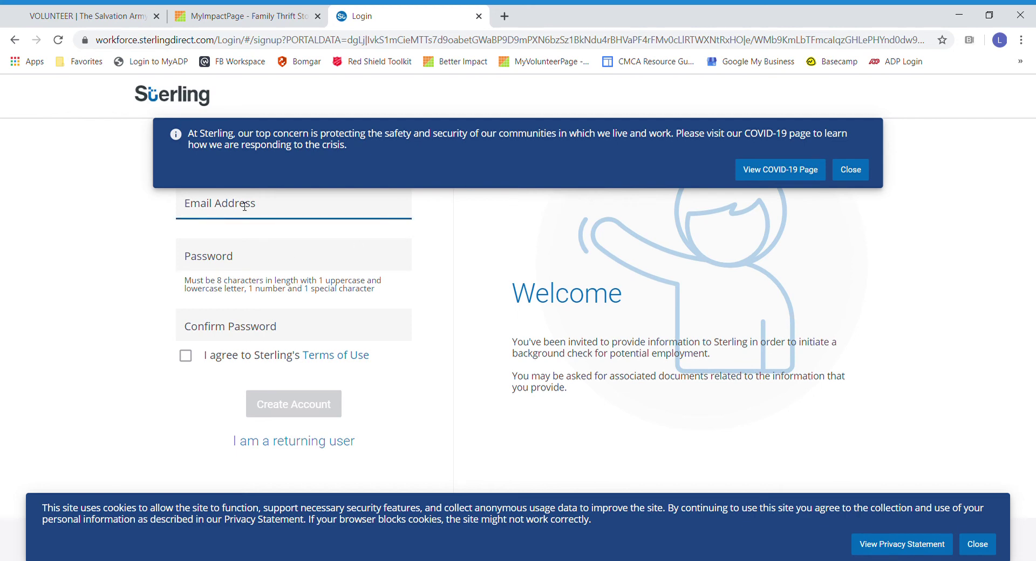
{"action": "left_click", "coordinate": [226, 264]}
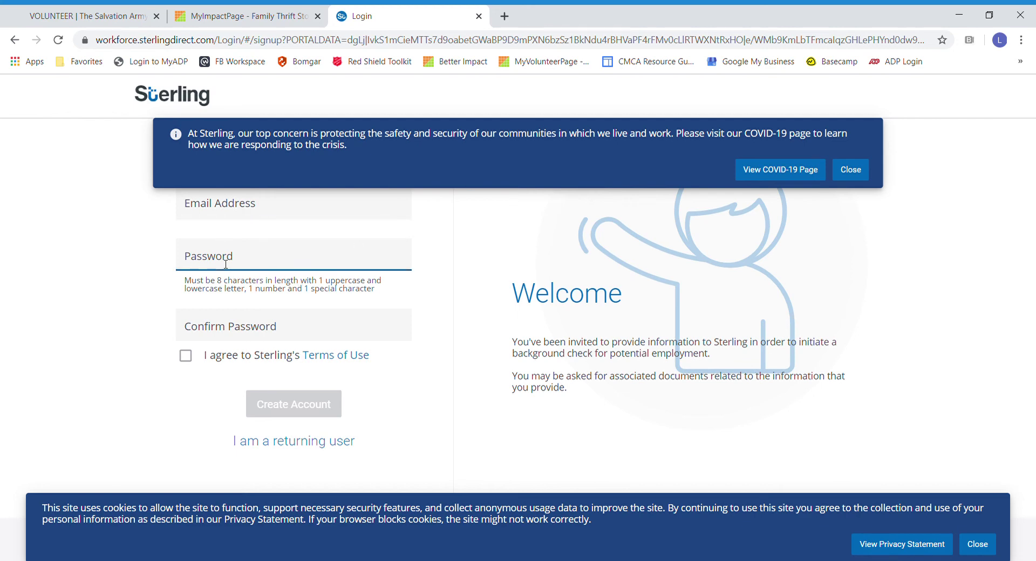
{"action": "left_click", "coordinate": [220, 319]}
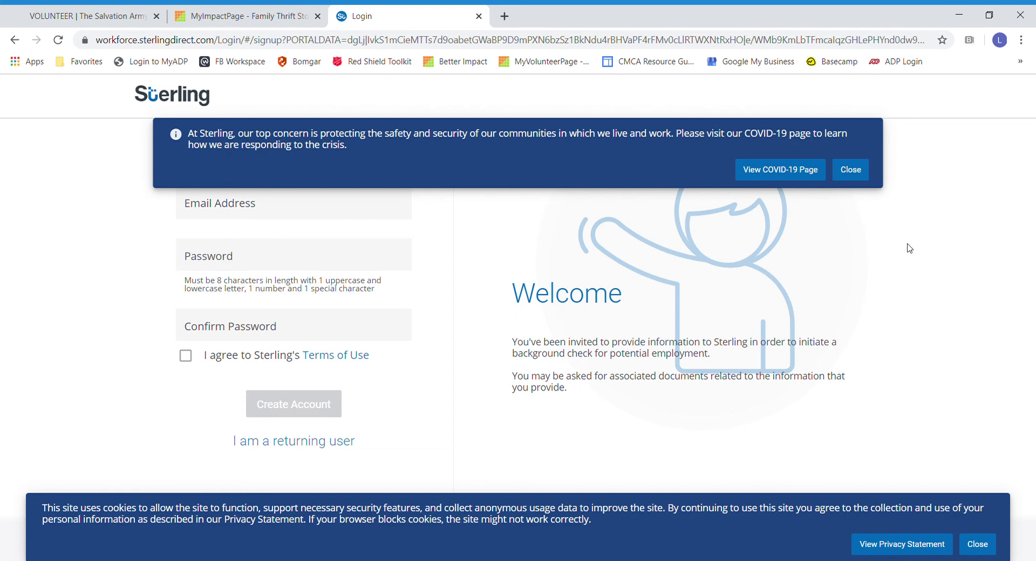
Step: Dismiss the COVID-19 and cookie notices, then return to the MyImpactPage opportunity page
{"action": "left_click", "coordinate": [856, 175]}
{"action": "left_click", "coordinate": [979, 547]}
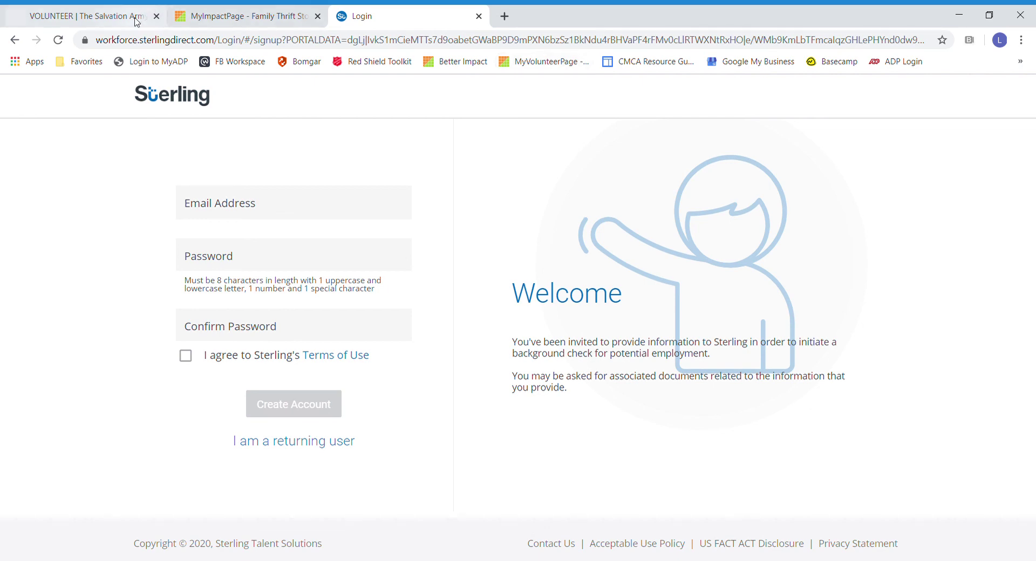
{"action": "left_click", "coordinate": [200, 16]}
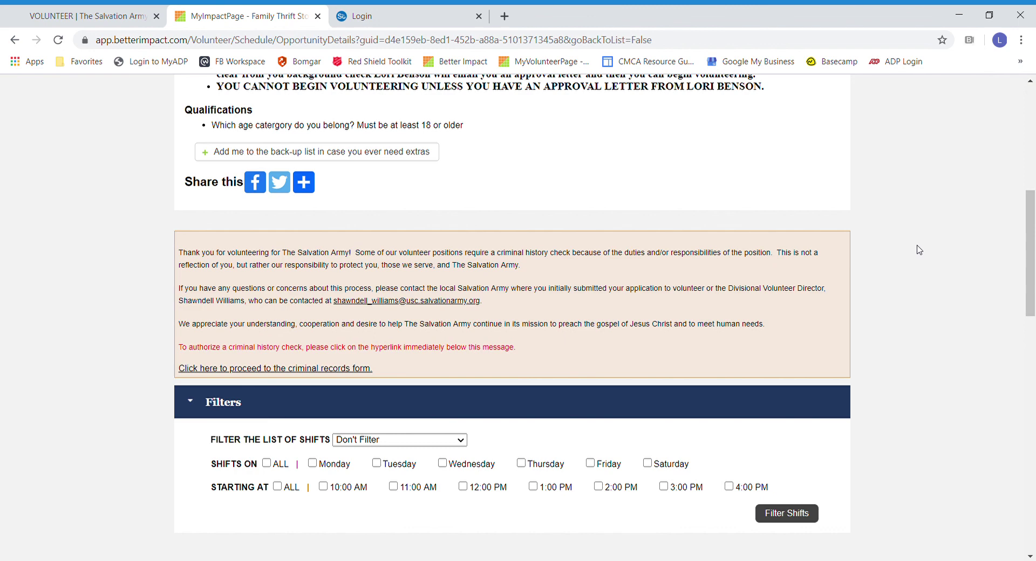
Step: From the Salvation Army volunteer page, view Contact Us & Info with locations, staff contacts and service times
{"action": "left_click", "coordinate": [94, 13]}
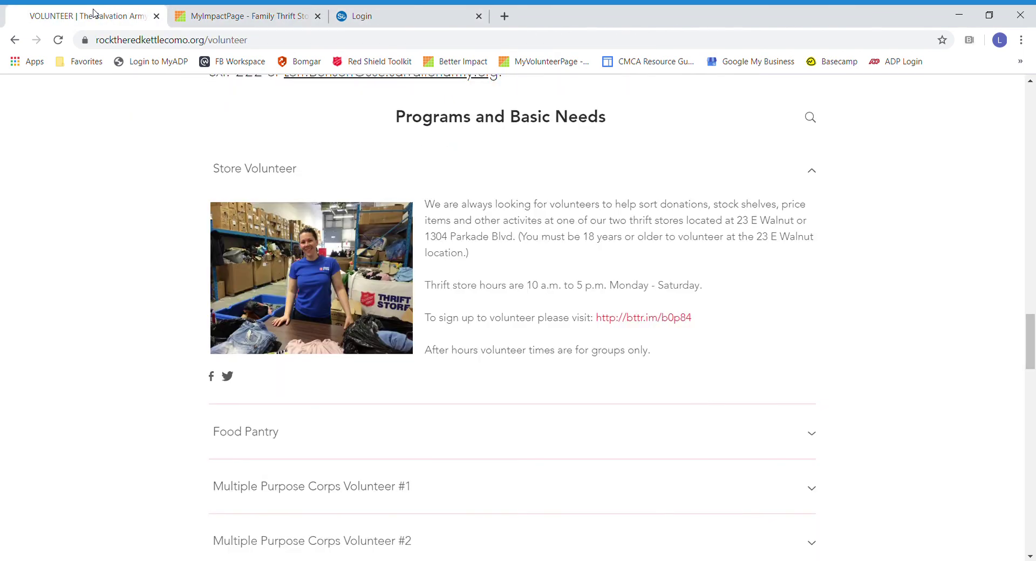
{"action": "scroll", "coordinate": [627, 244], "scroll_direction": "up", "scroll_amount": 20}
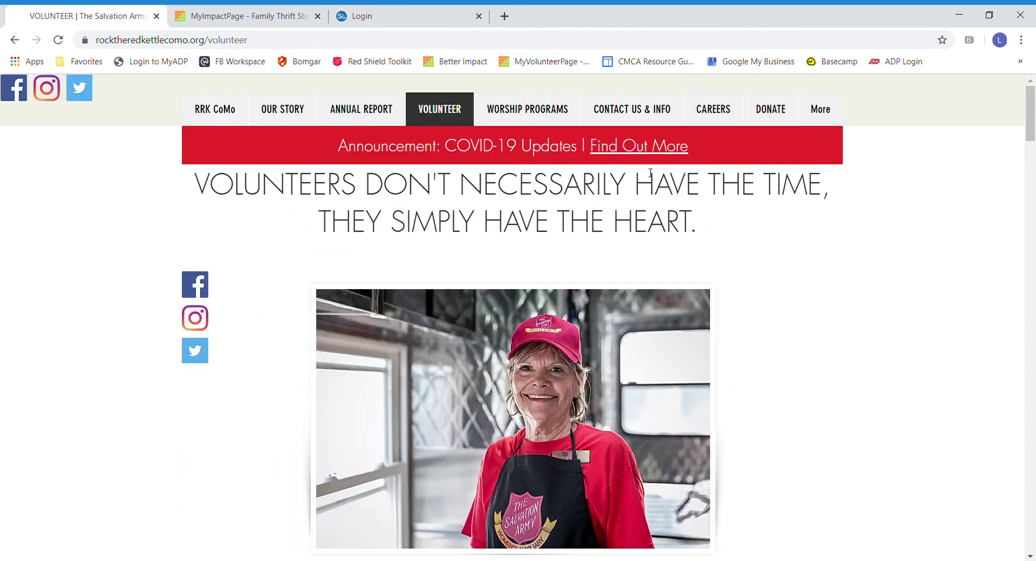
{"action": "left_click", "coordinate": [615, 119]}
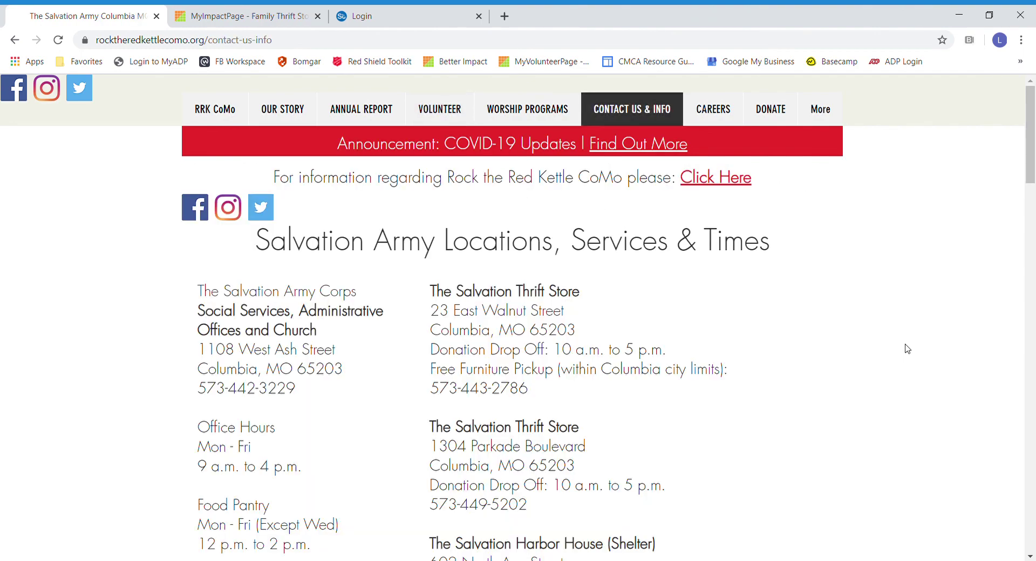
{"action": "scroll", "coordinate": [907, 349], "scroll_direction": "down", "scroll_amount": 10}
{"action": "scroll", "coordinate": [908, 349], "scroll_direction": "down", "scroll_amount": 10}
{"action": "scroll", "coordinate": [908, 349], "scroll_direction": "up", "scroll_amount": 9}
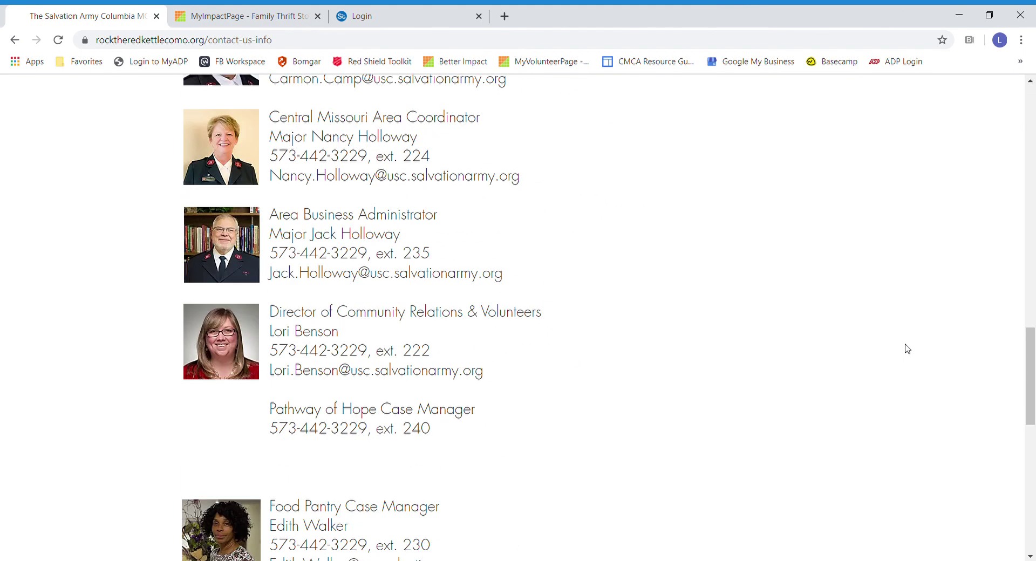
{"action": "scroll", "coordinate": [907, 349], "scroll_direction": "down", "scroll_amount": 4}
{"action": "scroll", "coordinate": [907, 349], "scroll_direction": "down", "scroll_amount": 13}
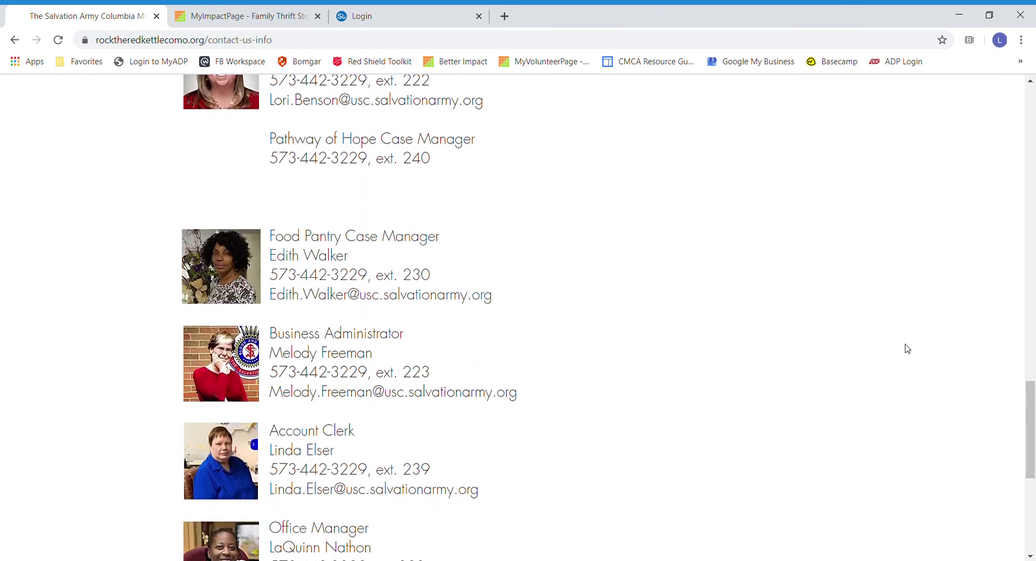
{"action": "scroll", "coordinate": [729, 365], "scroll_direction": "up", "scroll_amount": 20}
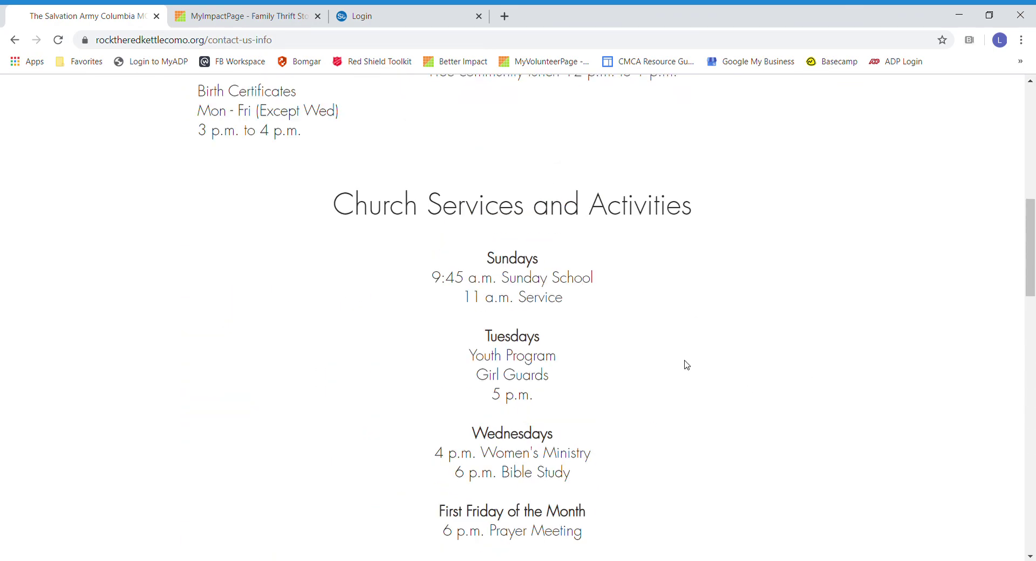